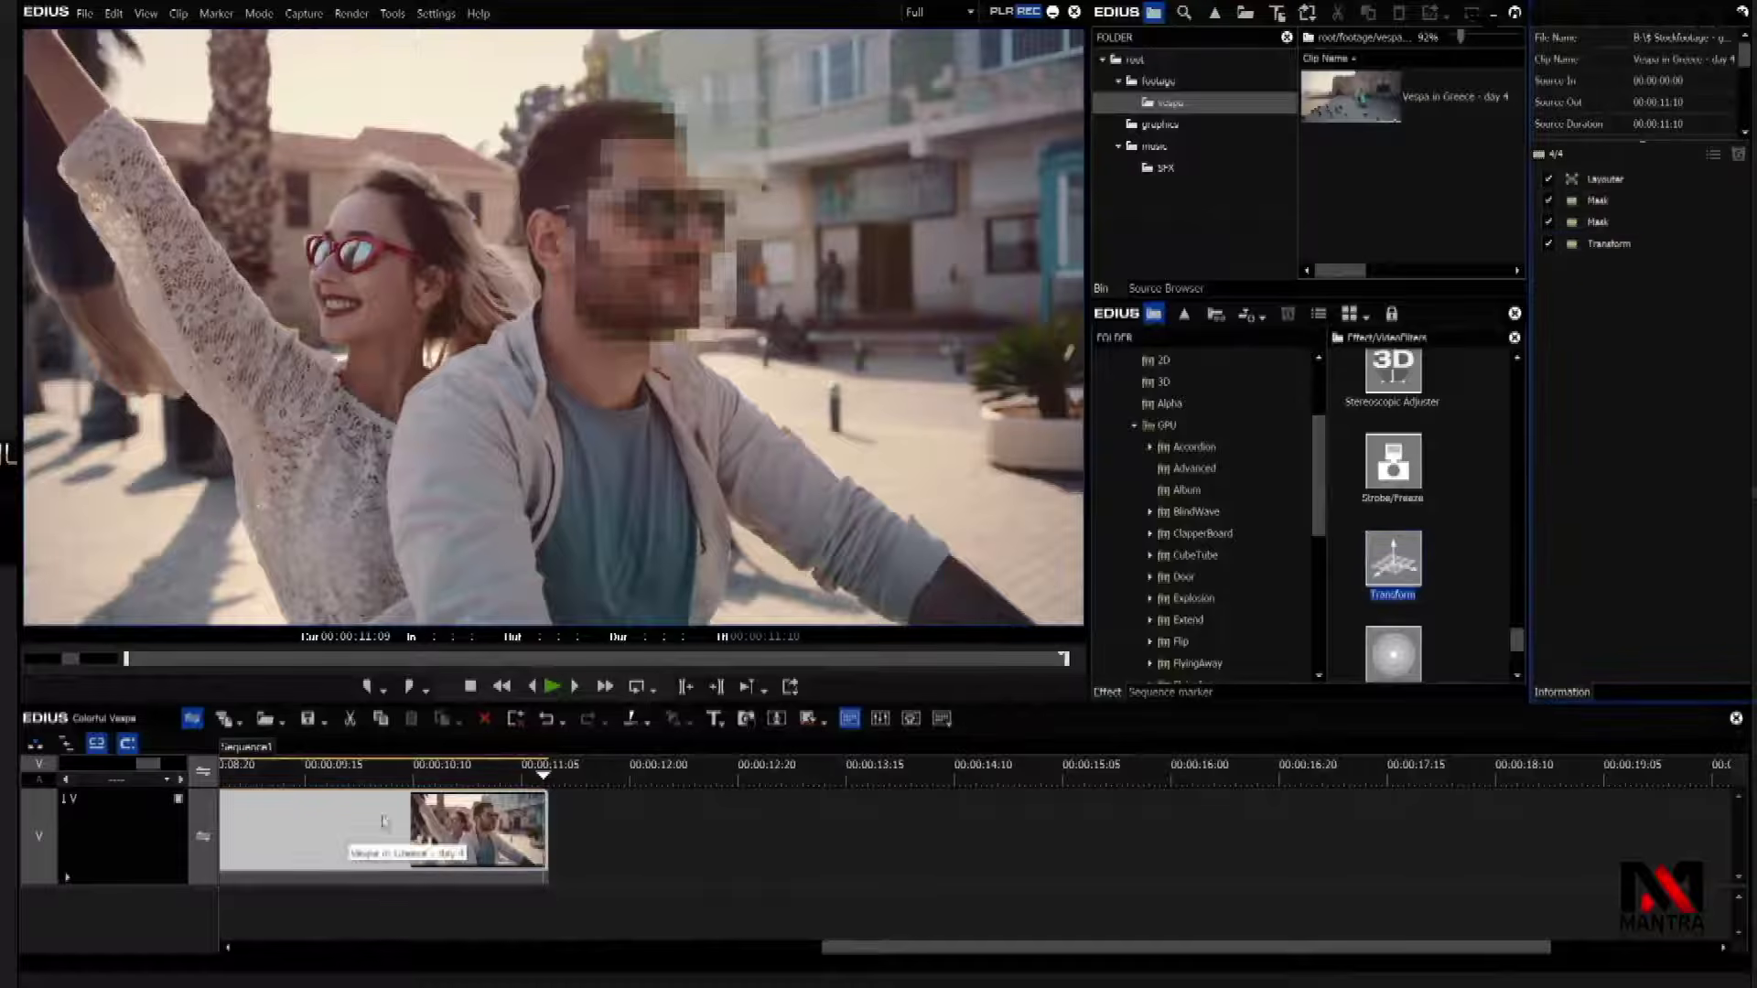
Open the Vespa clip's Transform filter and show its motion tracking options
{"action": "double_click", "coordinate": [1592, 238]}
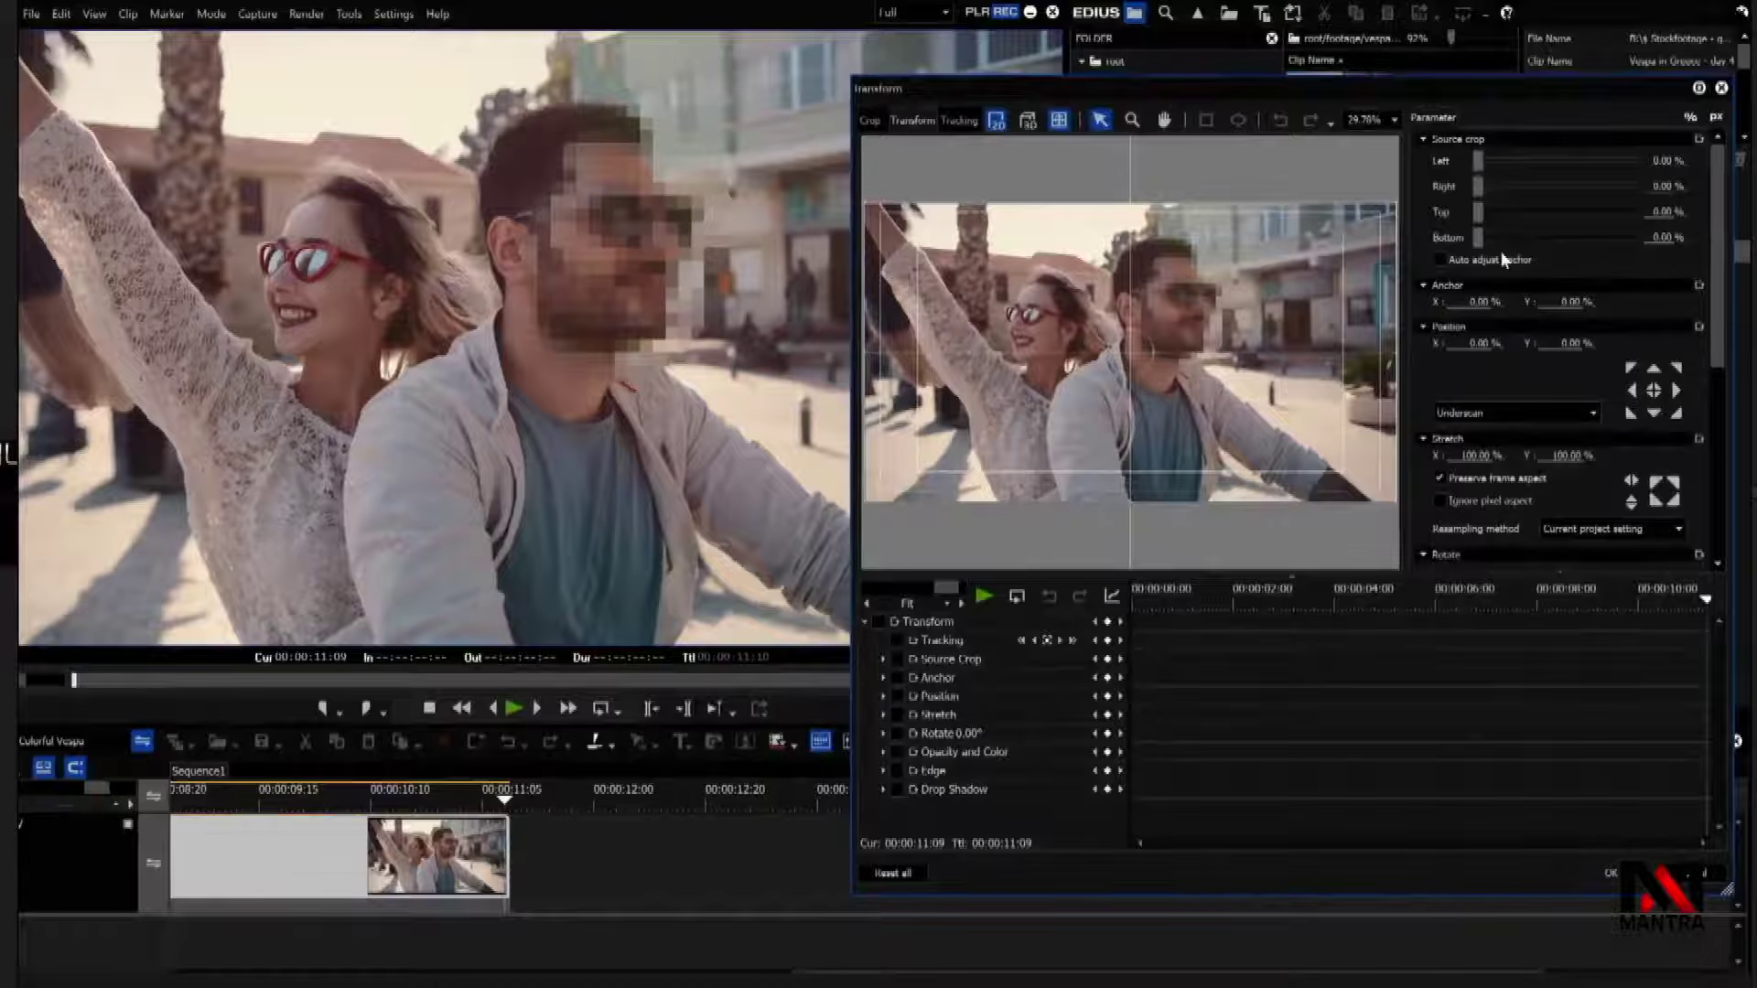
{"action": "left_click", "coordinate": [959, 120]}
{"action": "left_click", "coordinate": [1020, 122]}
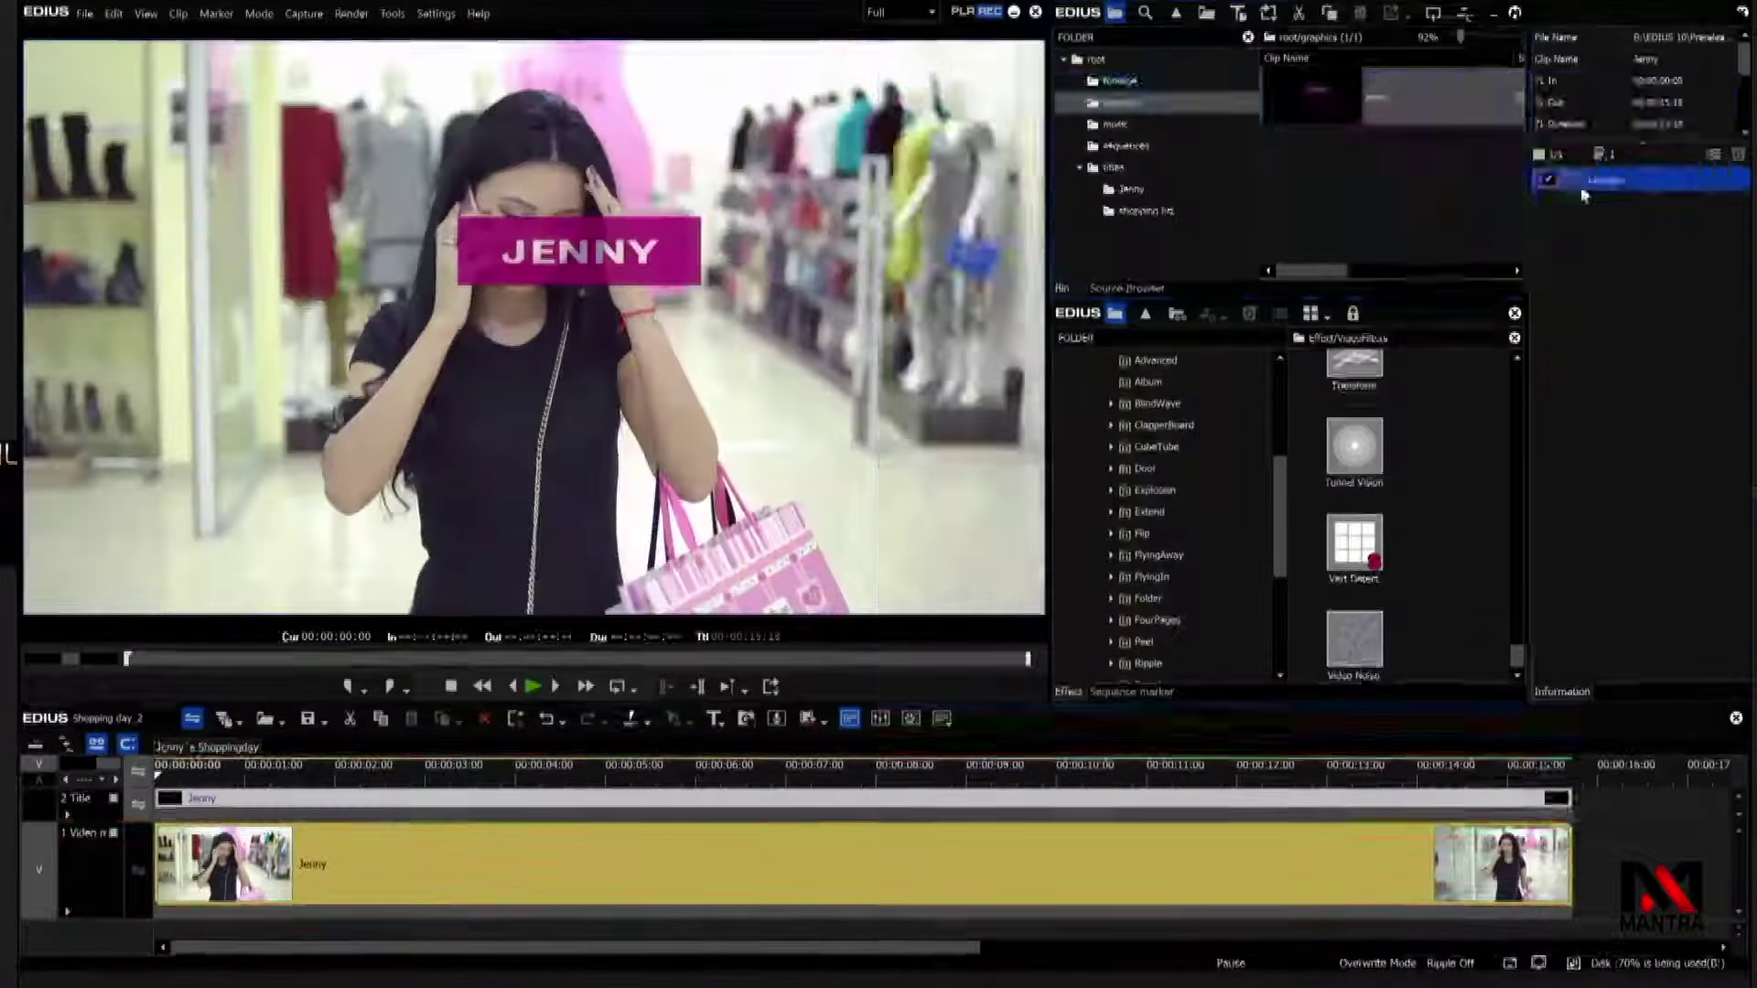
In the JENNY title's Layouter, set tracking to Chase mode (lower layer) and track the woman's head forward through the clip
{"action": "double_click", "coordinate": [1584, 183]}
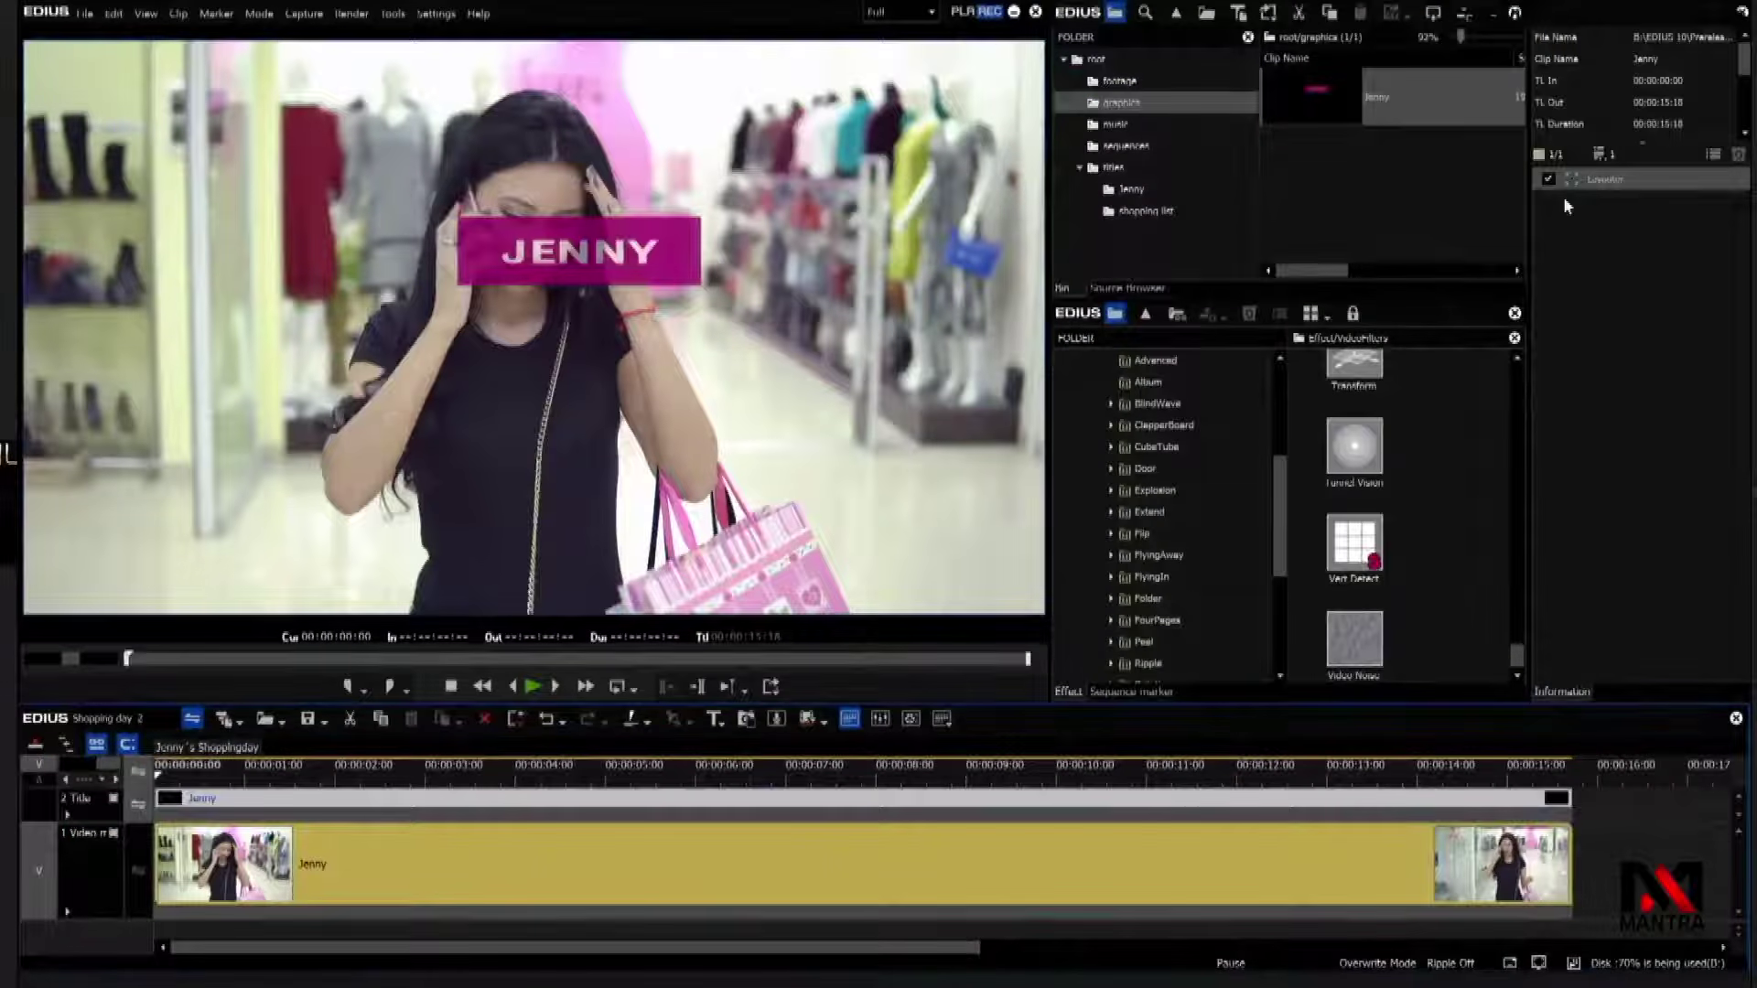
{"action": "double_click", "coordinate": [1580, 181]}
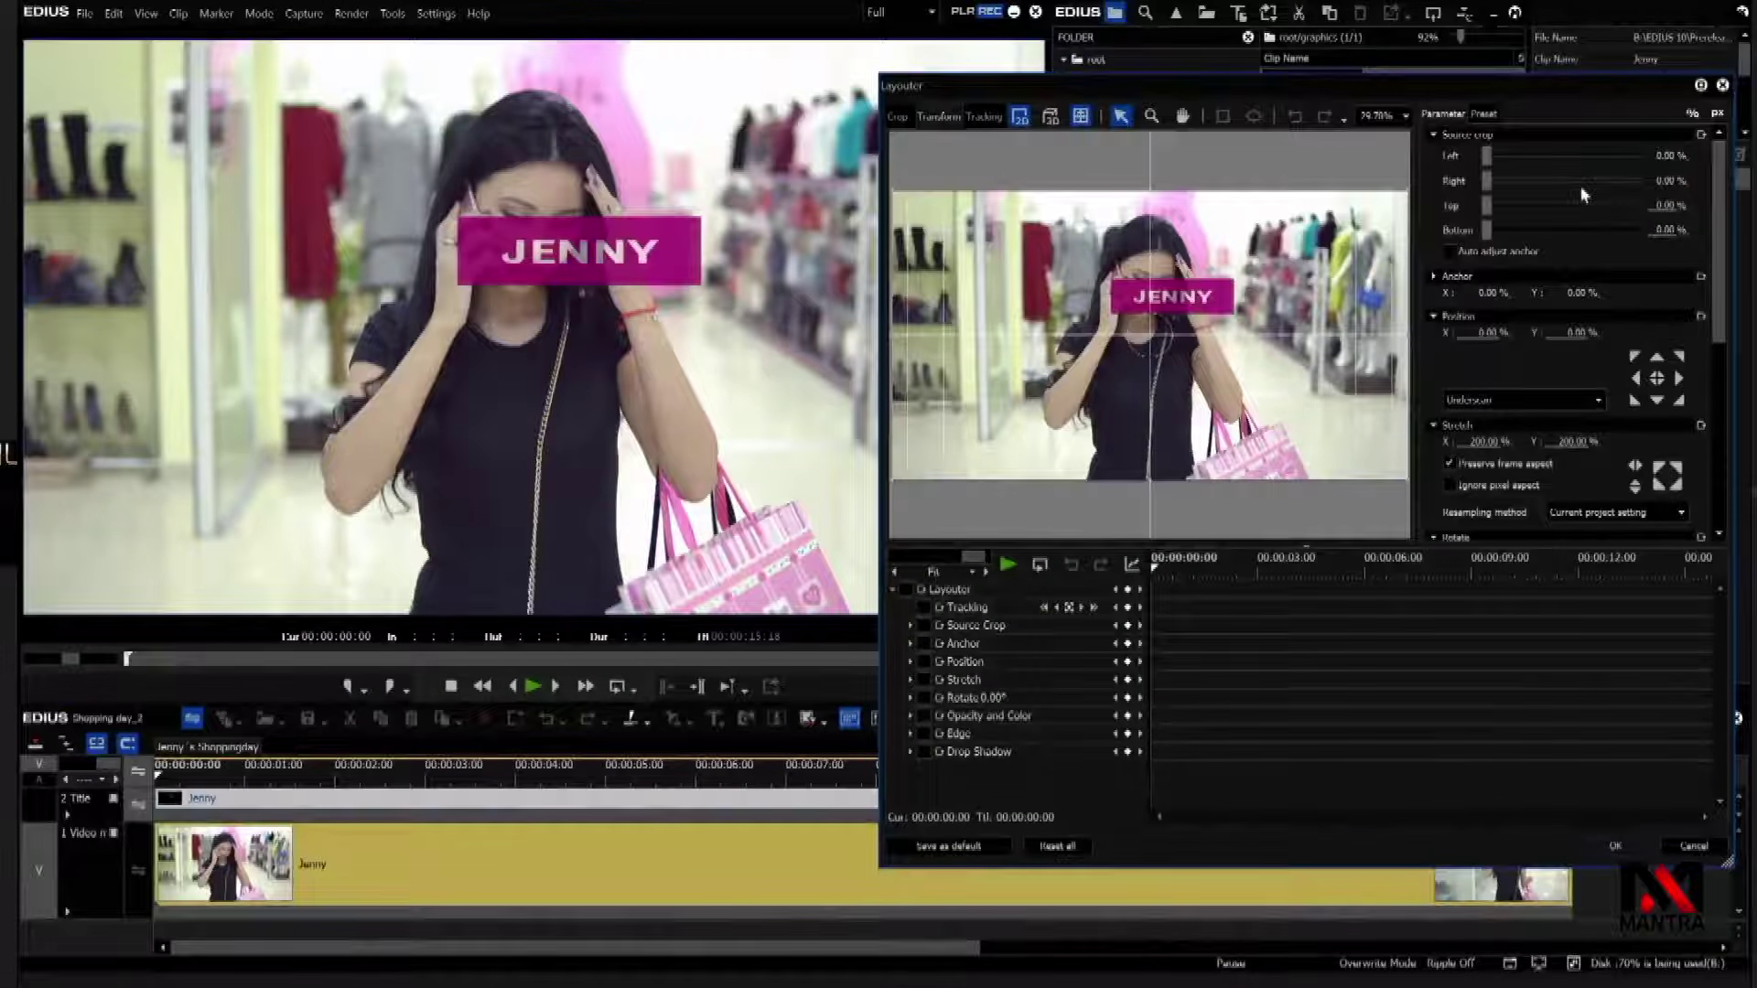
{"action": "left_click", "coordinate": [983, 117]}
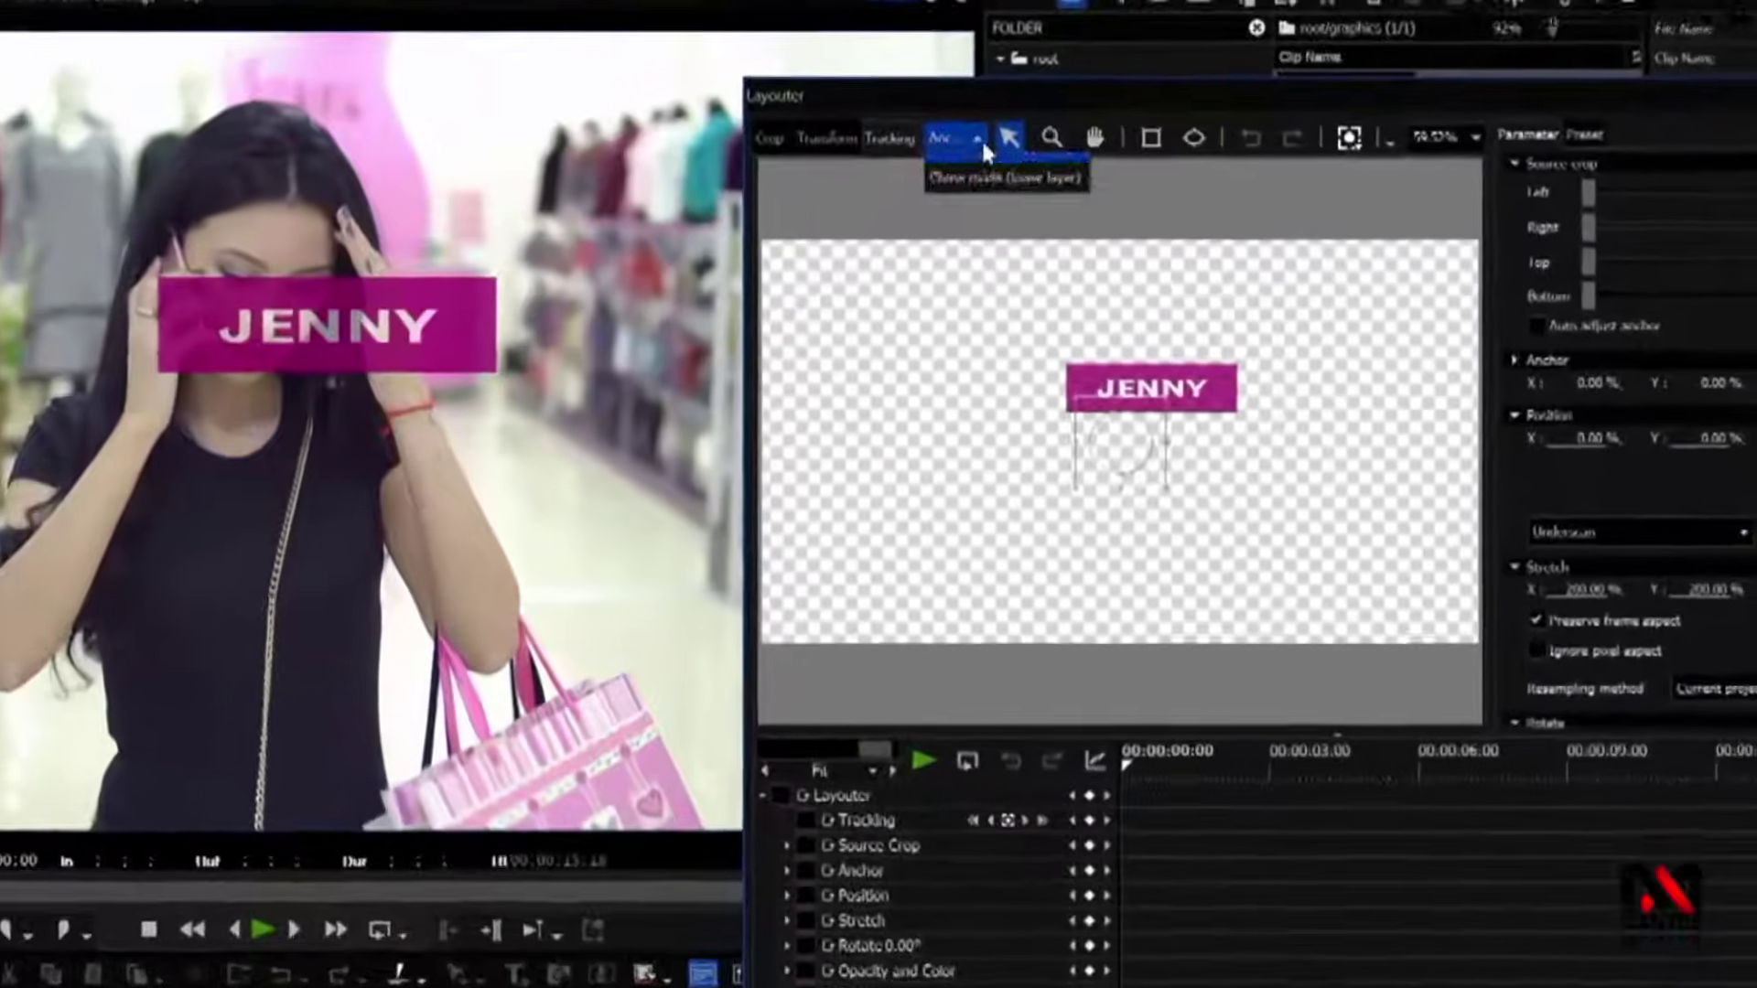
{"action": "left_click", "coordinate": [1032, 117]}
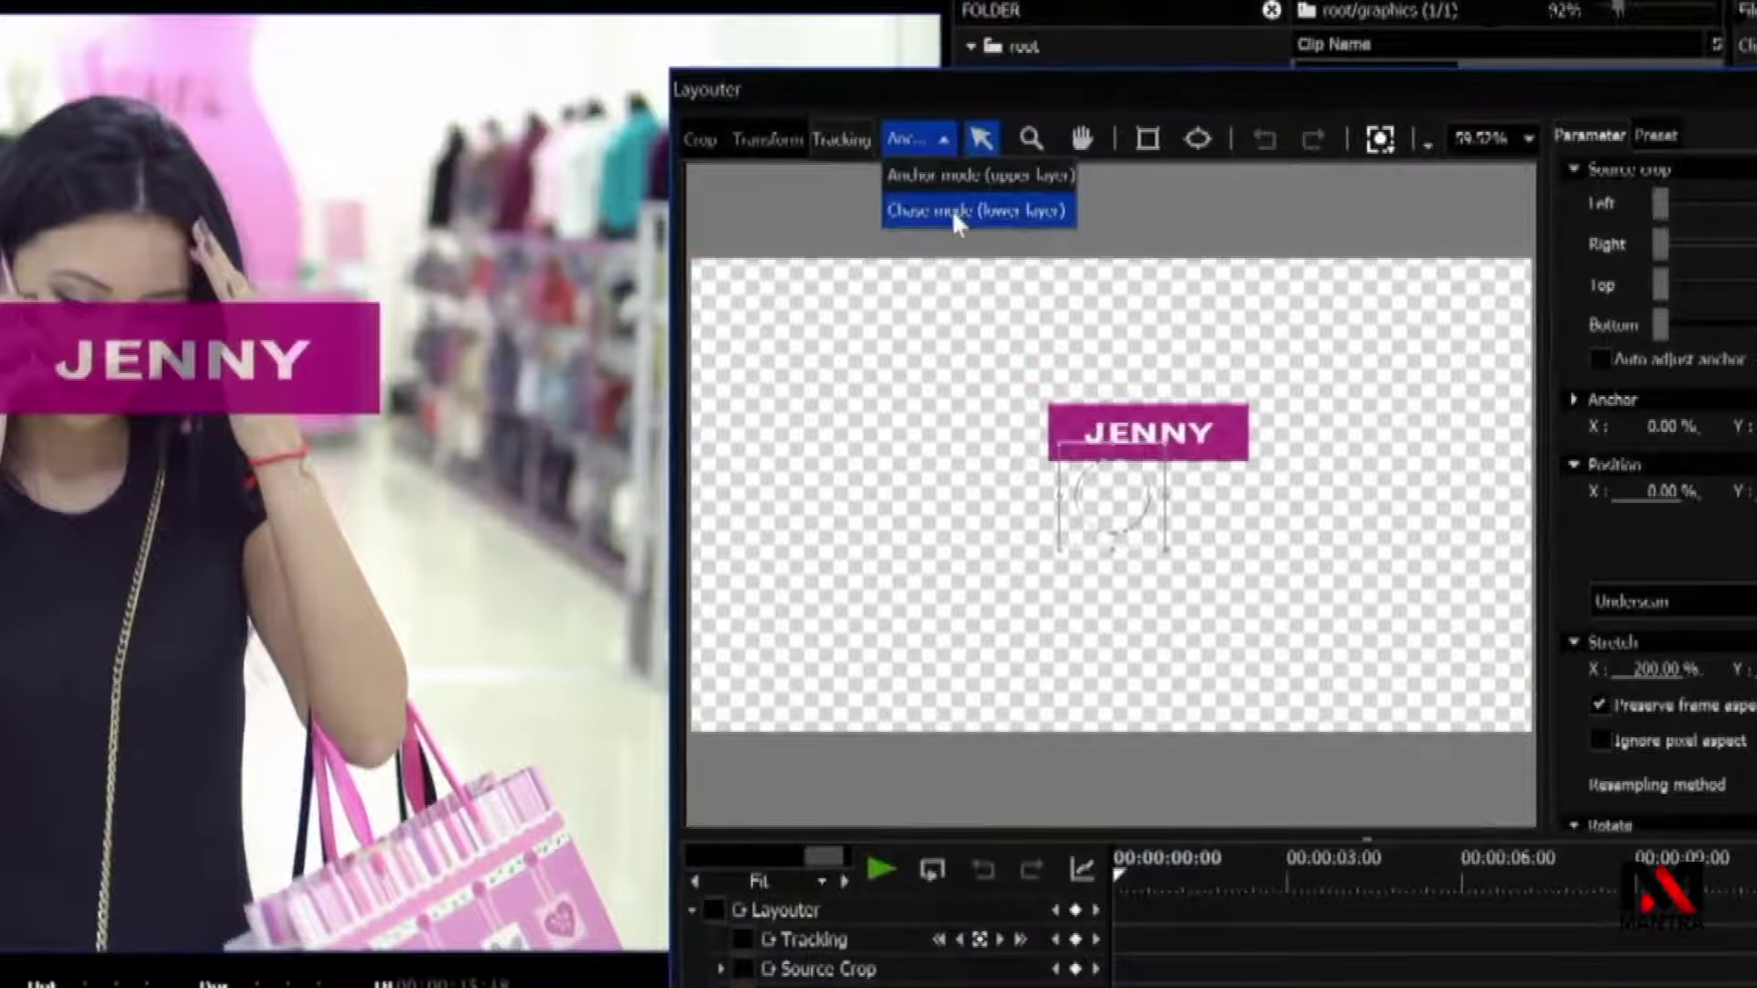
{"action": "left_click", "coordinate": [951, 209]}
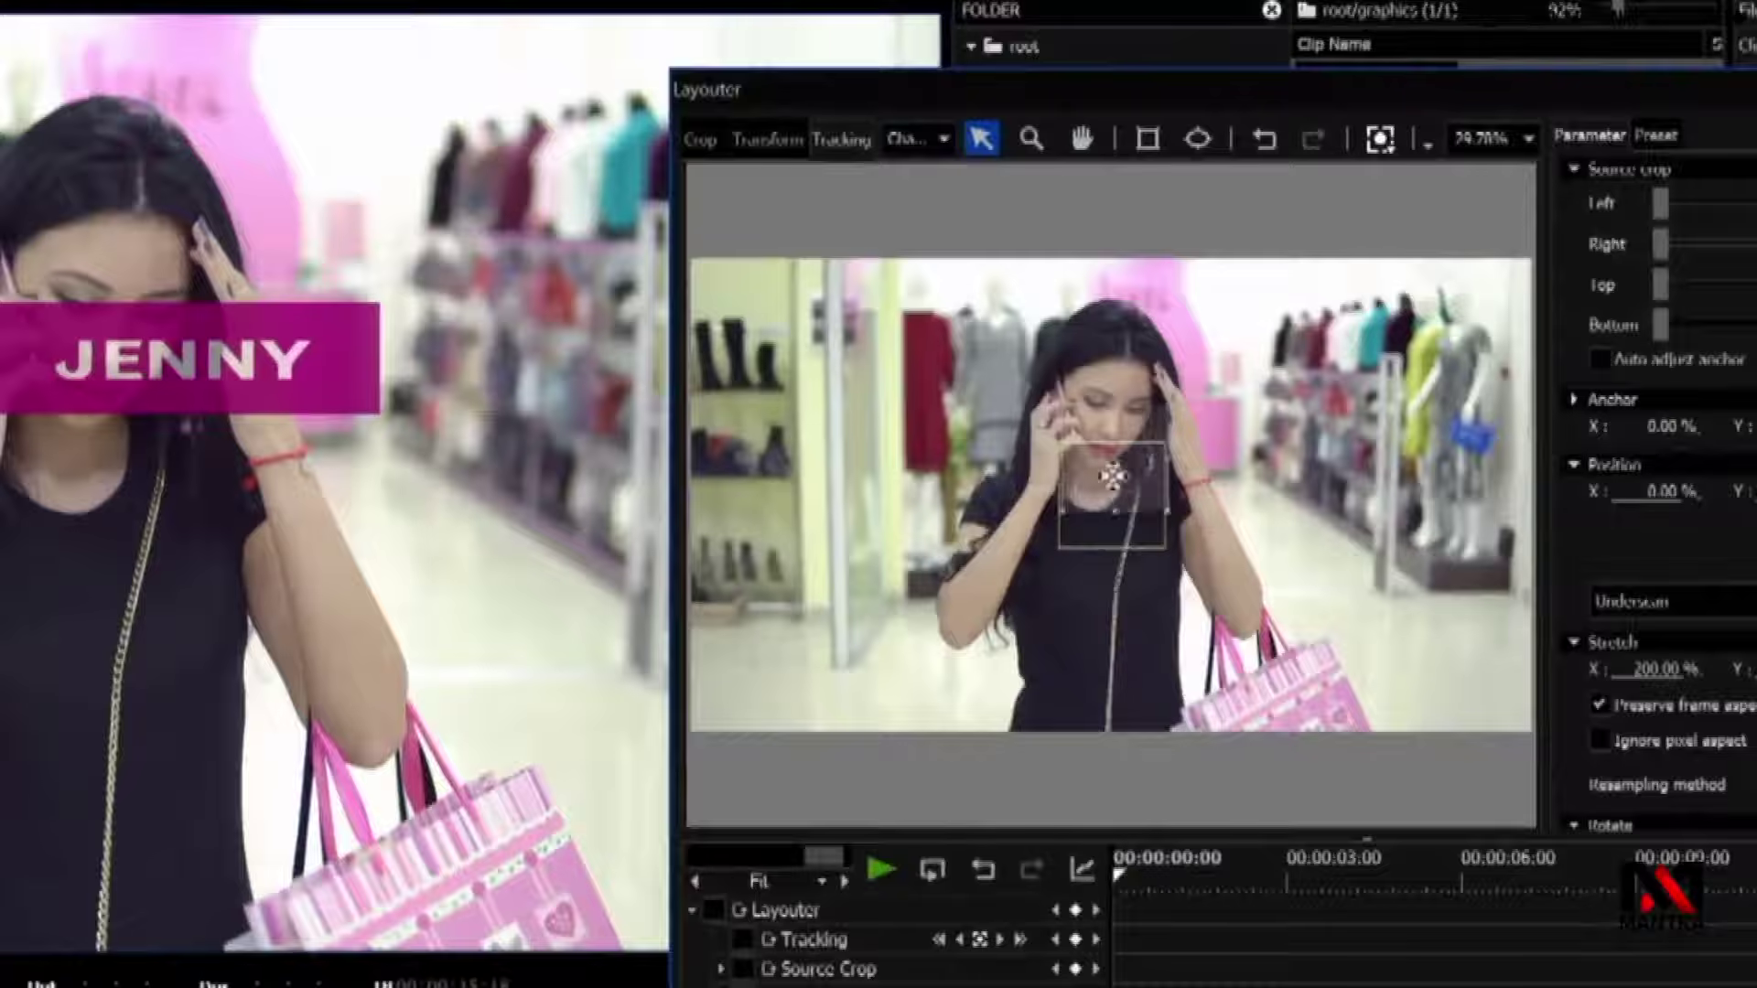
{"action": "left_click", "coordinate": [1021, 939]}
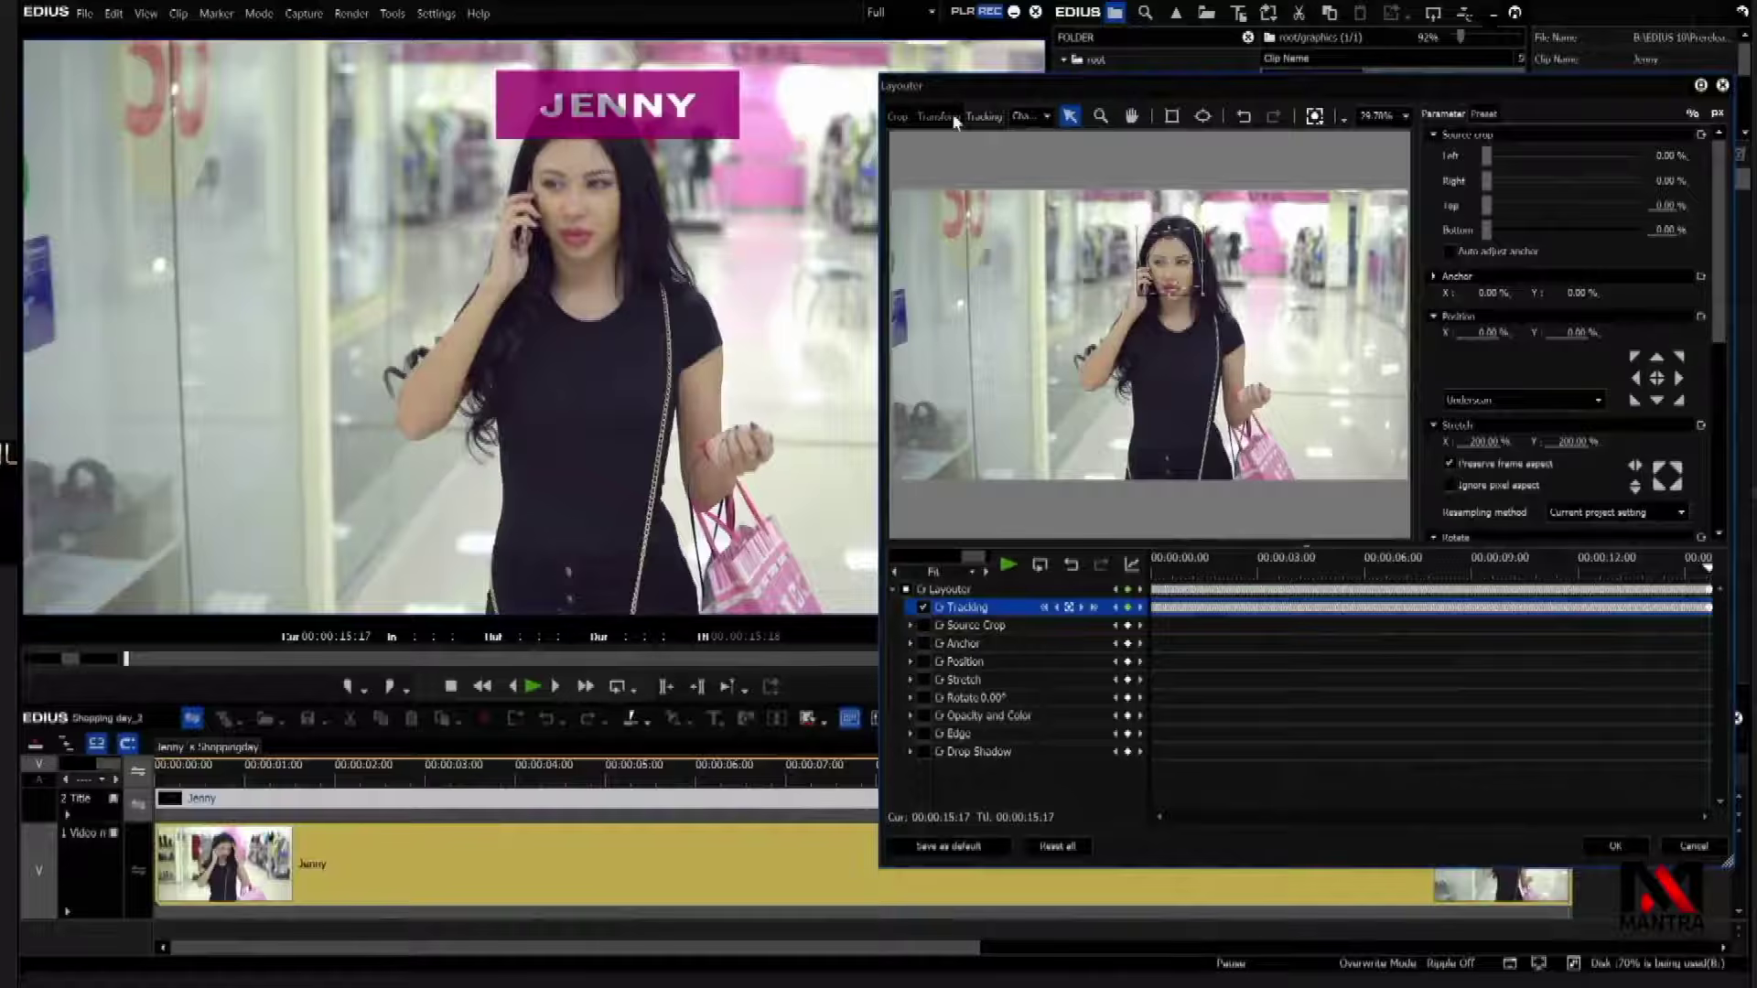
Scale the JENNY title down to about 166% and move it beside the woman's head, at about X 21%, Y 7%, and apply the layout
{"action": "left_click", "coordinate": [937, 117]}
{"action": "left_click_drag", "start_coordinate": [1213, 302], "coordinate": [1240, 313]}
{"action": "left_click_drag", "start_coordinate": [1084, 189], "coordinate": [1099, 205]}
{"action": "left_click_drag", "start_coordinate": [1179, 314], "coordinate": [1193, 298]}
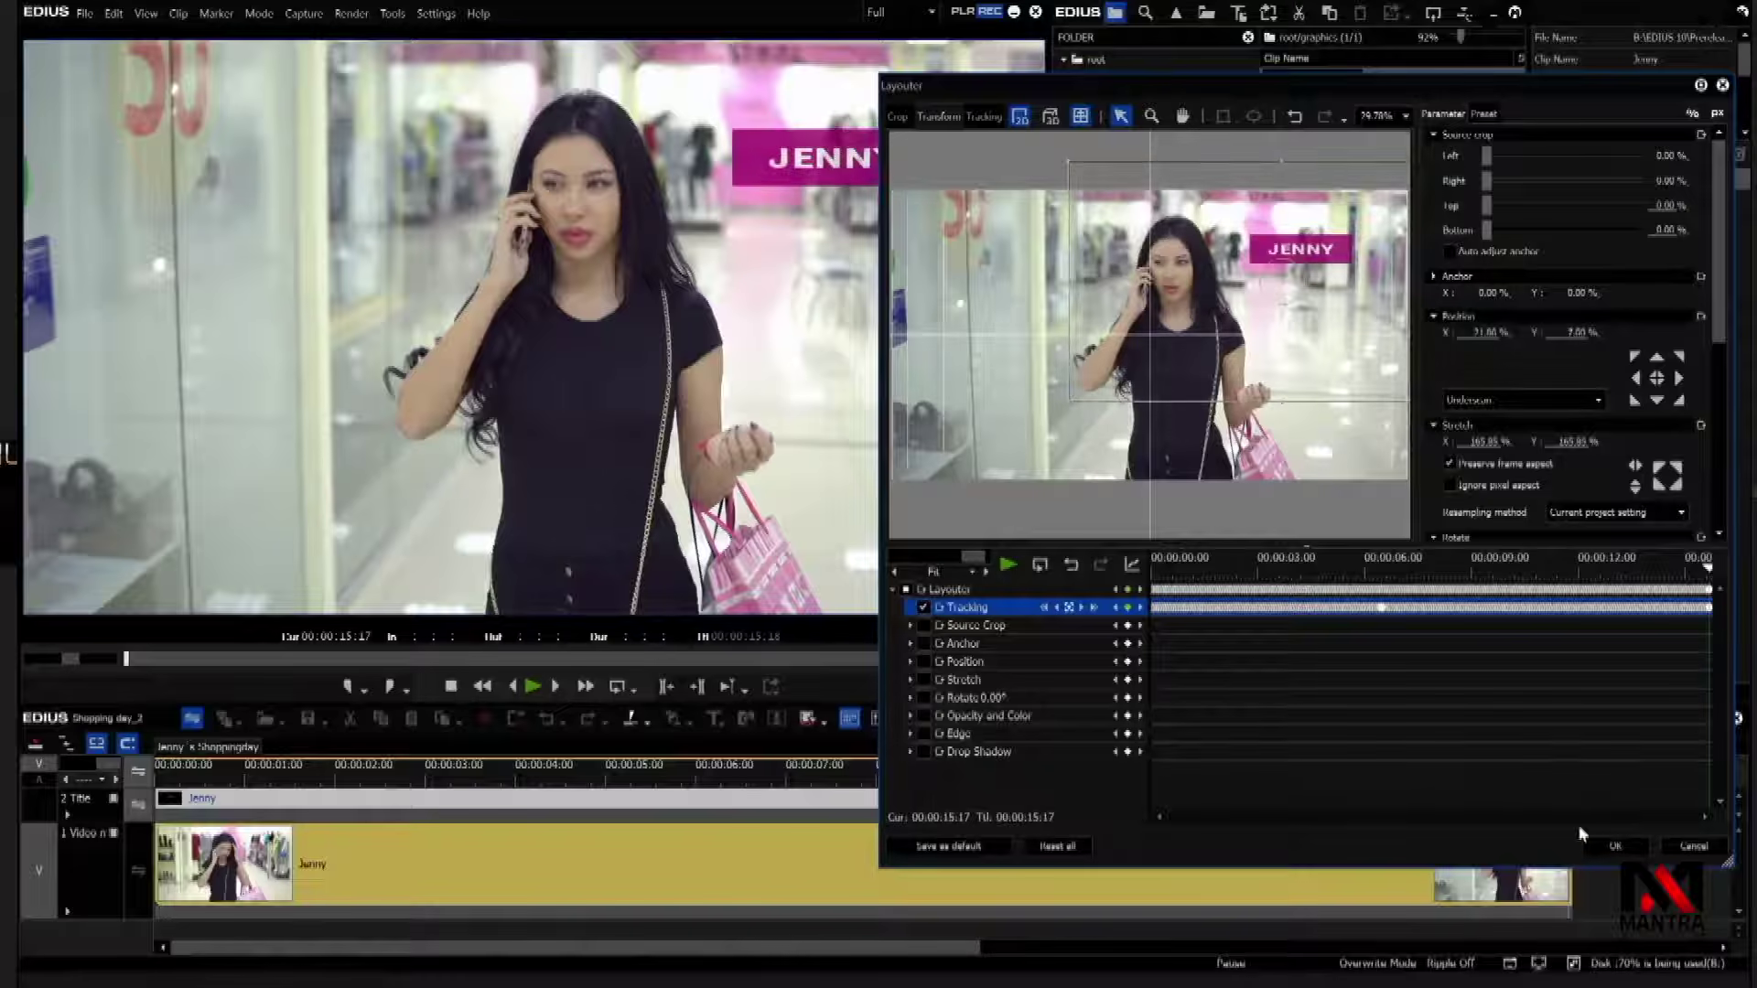
{"action": "left_click", "coordinate": [1612, 848]}
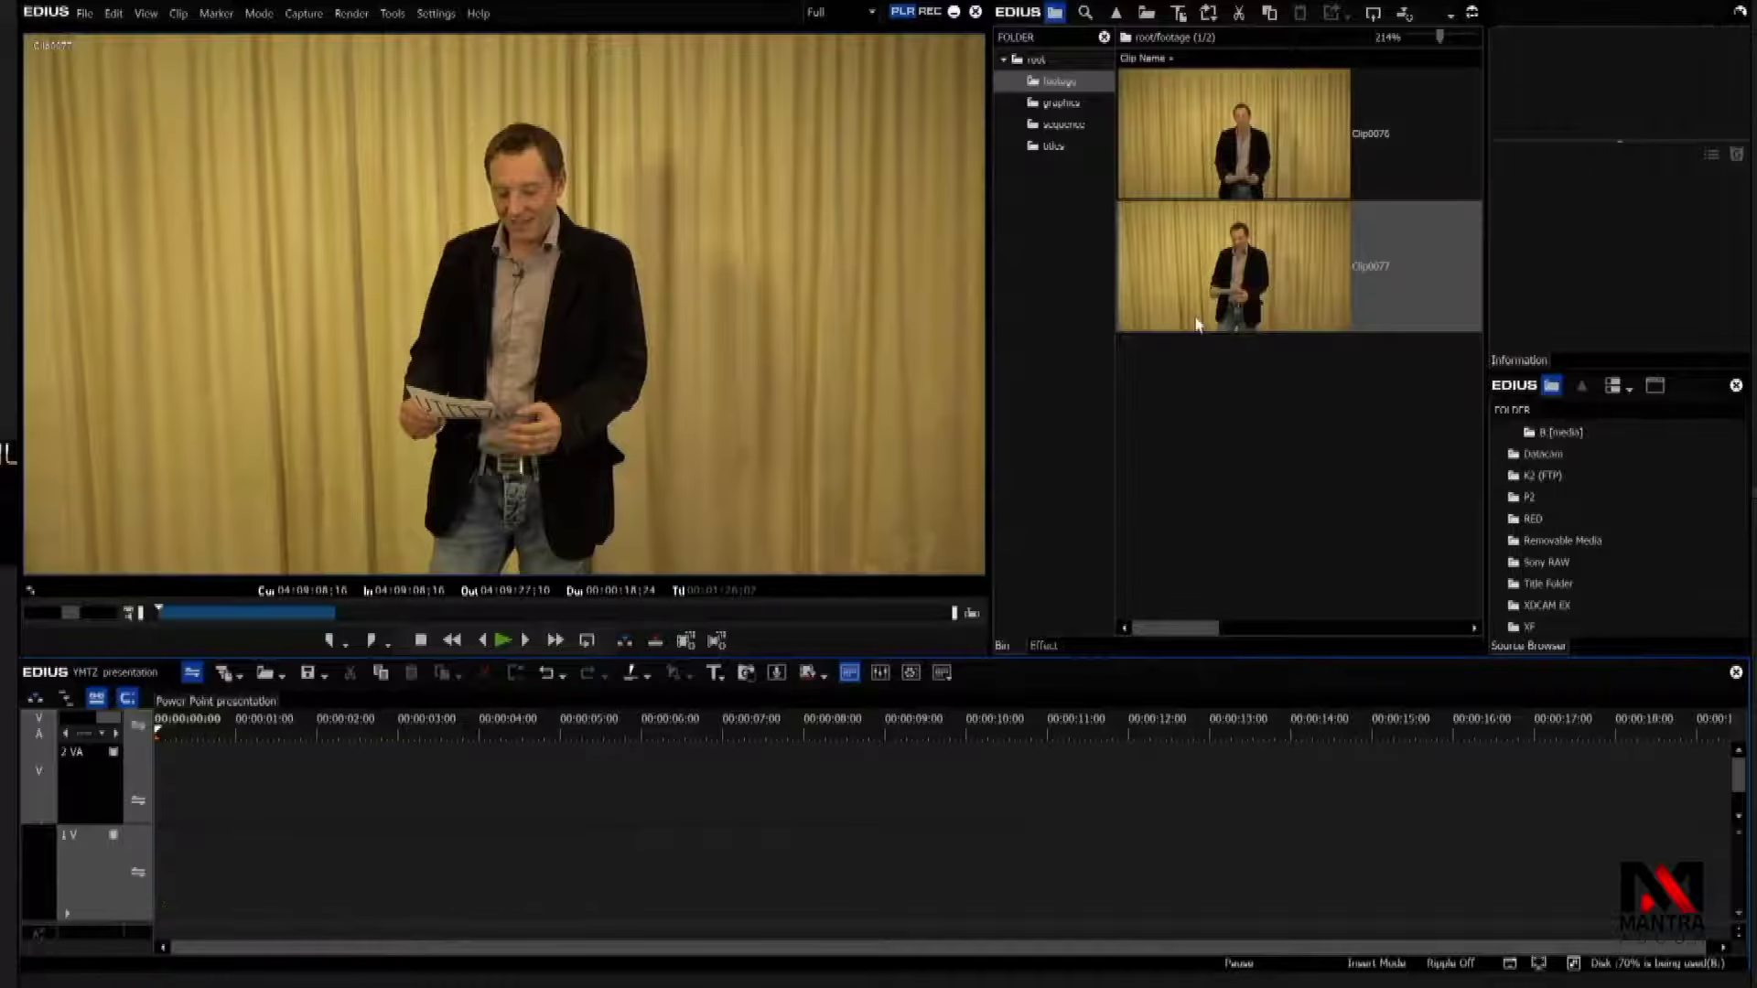
Place Clip0077 at the start of the 2 VA track, play it through and return to the beginning
{"action": "left_click_drag", "start_coordinate": [1197, 325], "coordinate": [160, 791]}
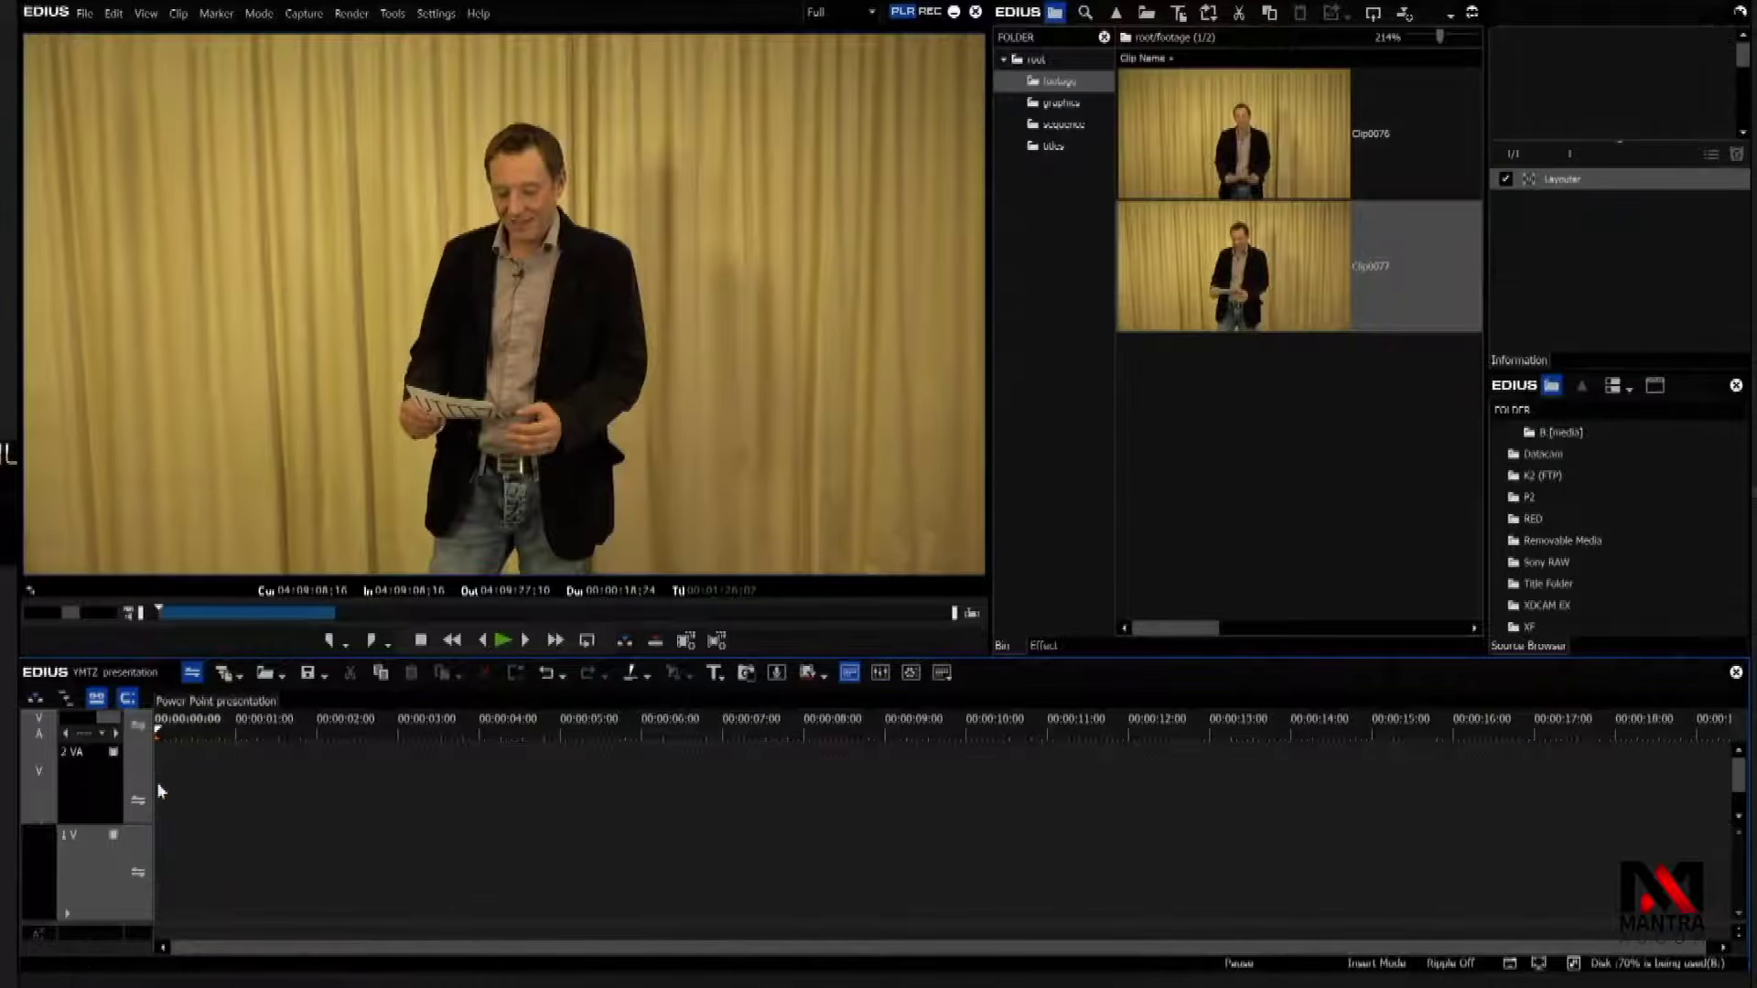
{"action": "key", "text": "space"}
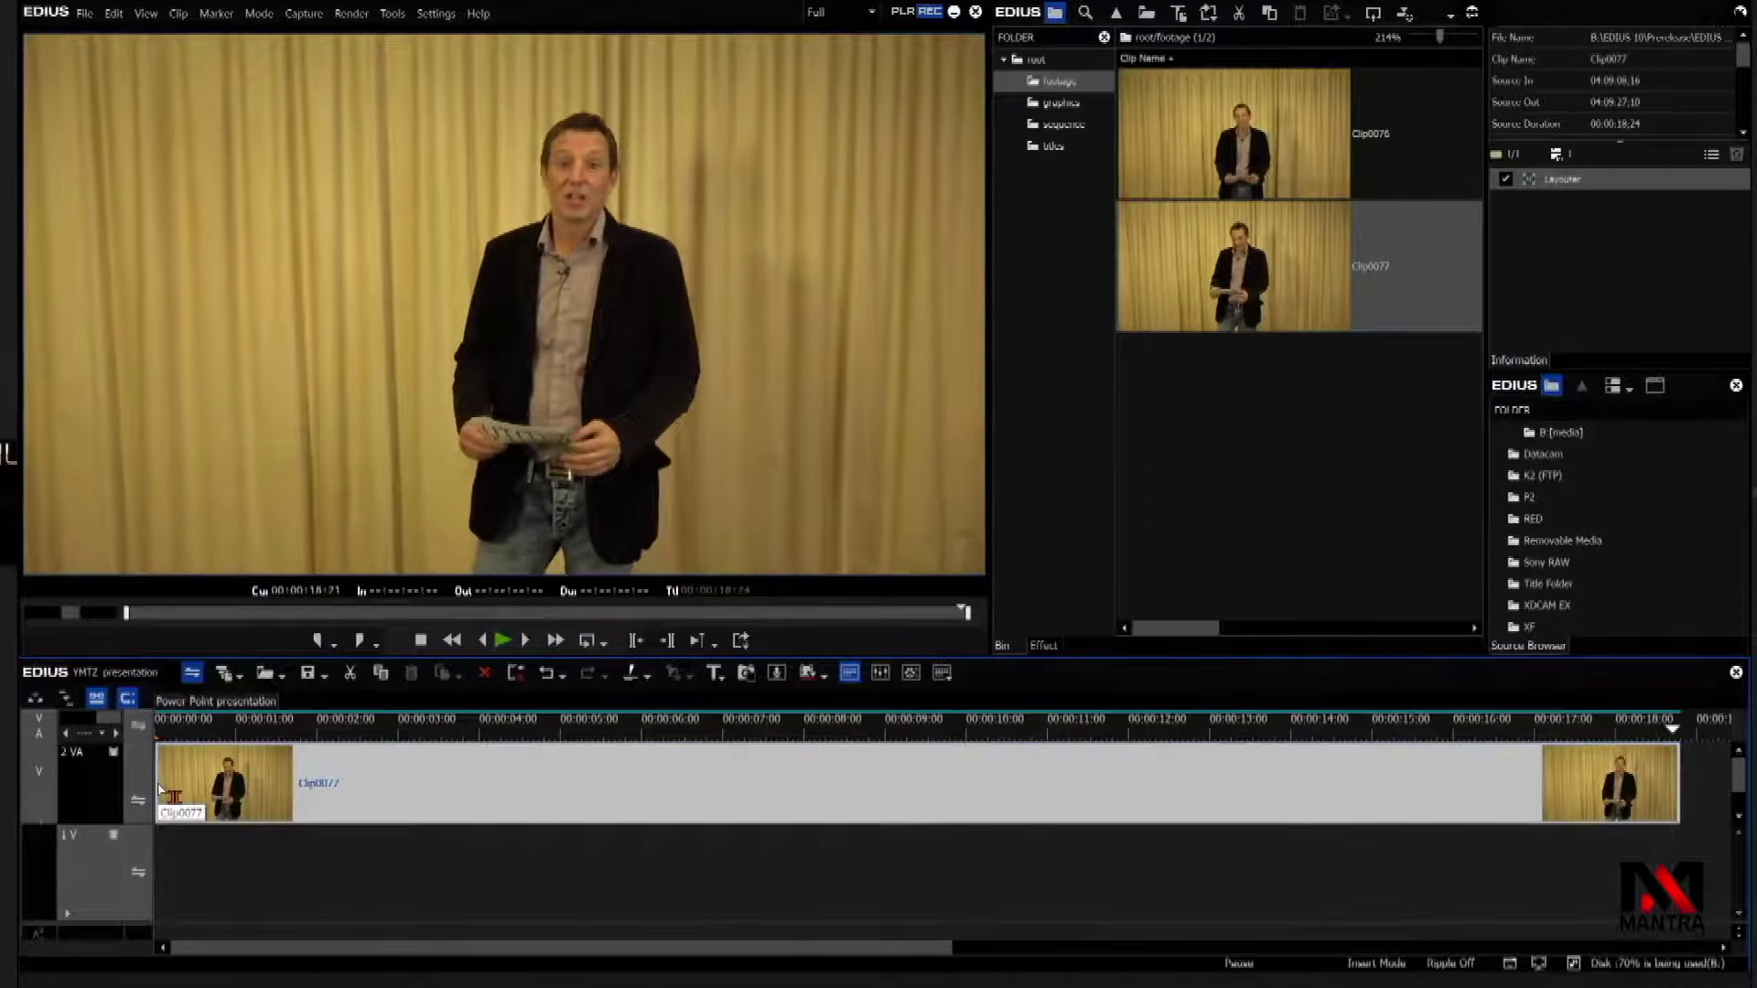
{"action": "key", "text": "Home"}
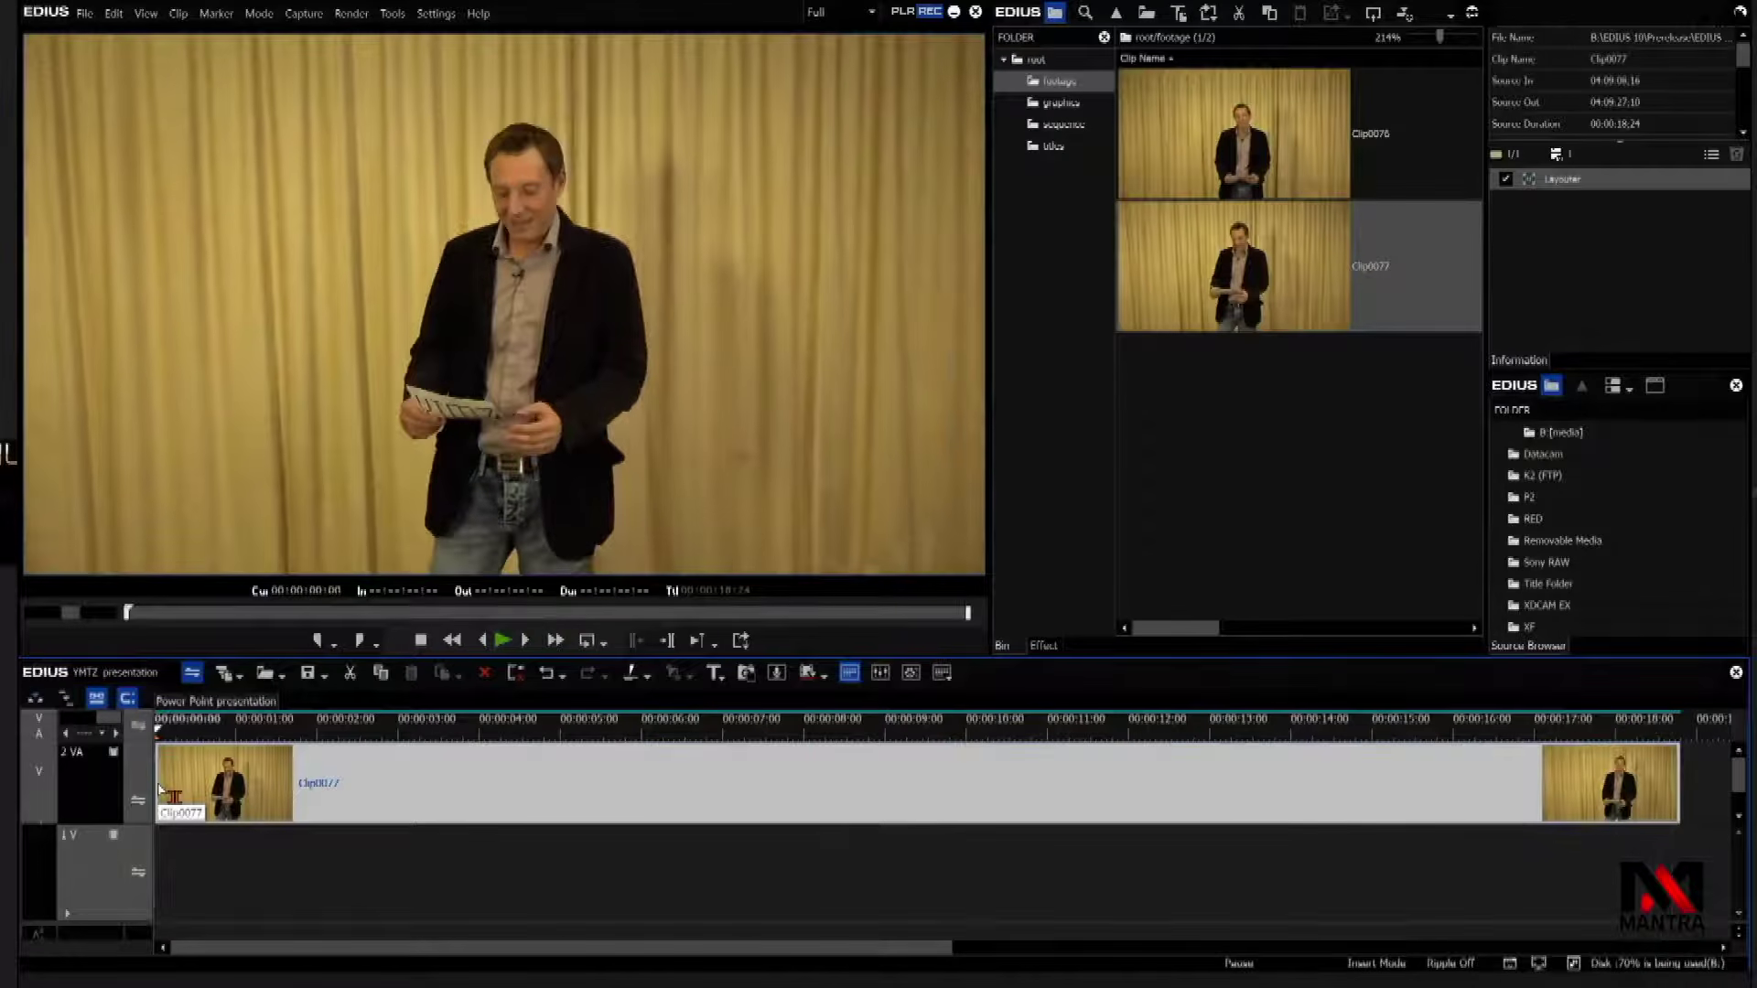
Open the Layouter for Clip0077 and set its tracking to Anchor mode (upper layer)
{"action": "left_click", "coordinate": [1561, 181]}
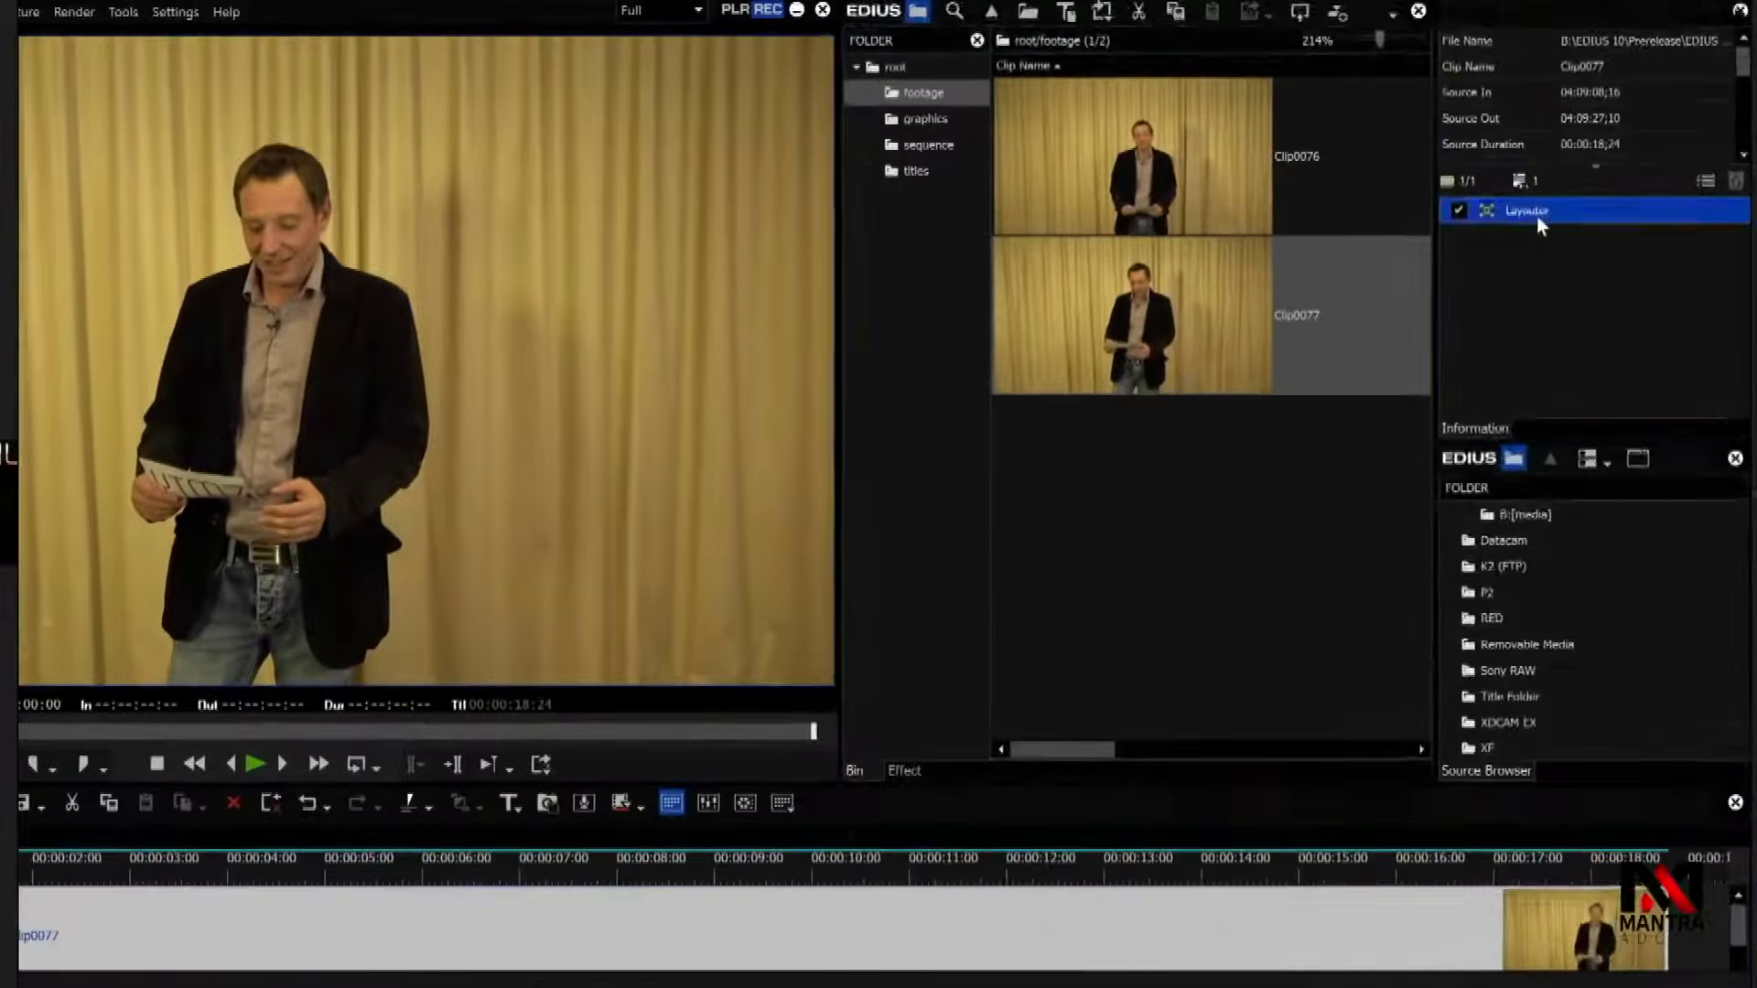
{"action": "double_click", "coordinate": [1542, 203]}
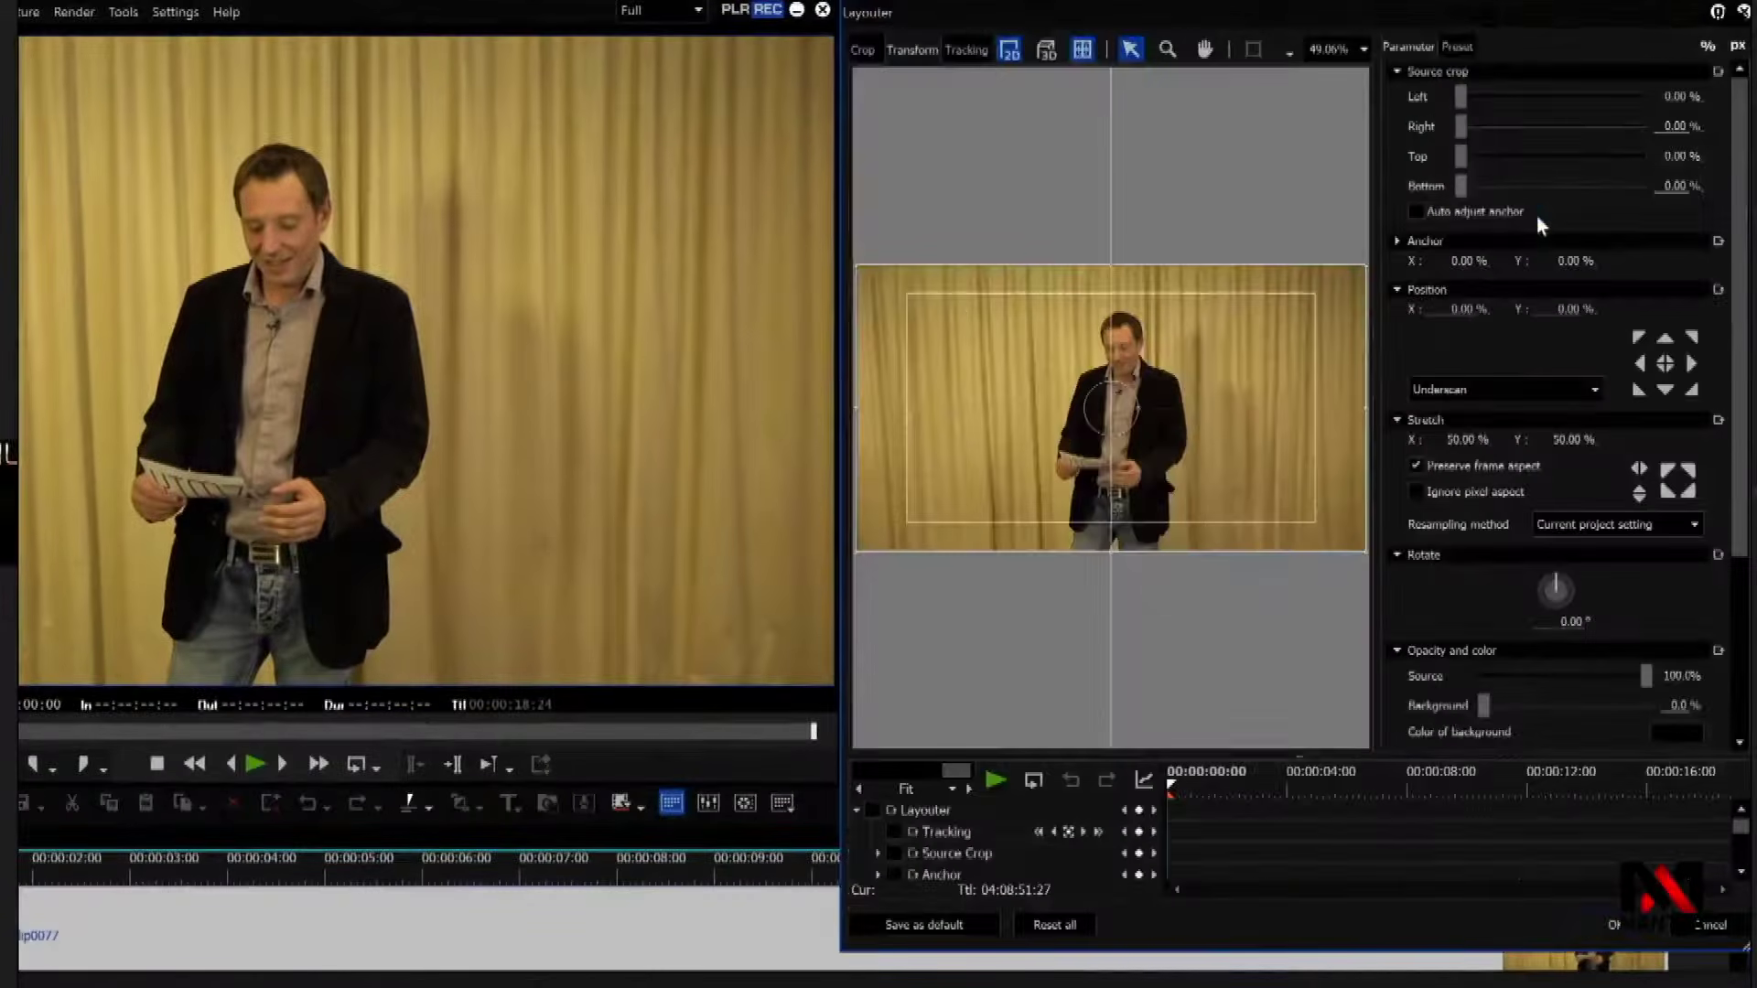
{"action": "left_click", "coordinate": [970, 52]}
{"action": "left_click", "coordinate": [1044, 50]}
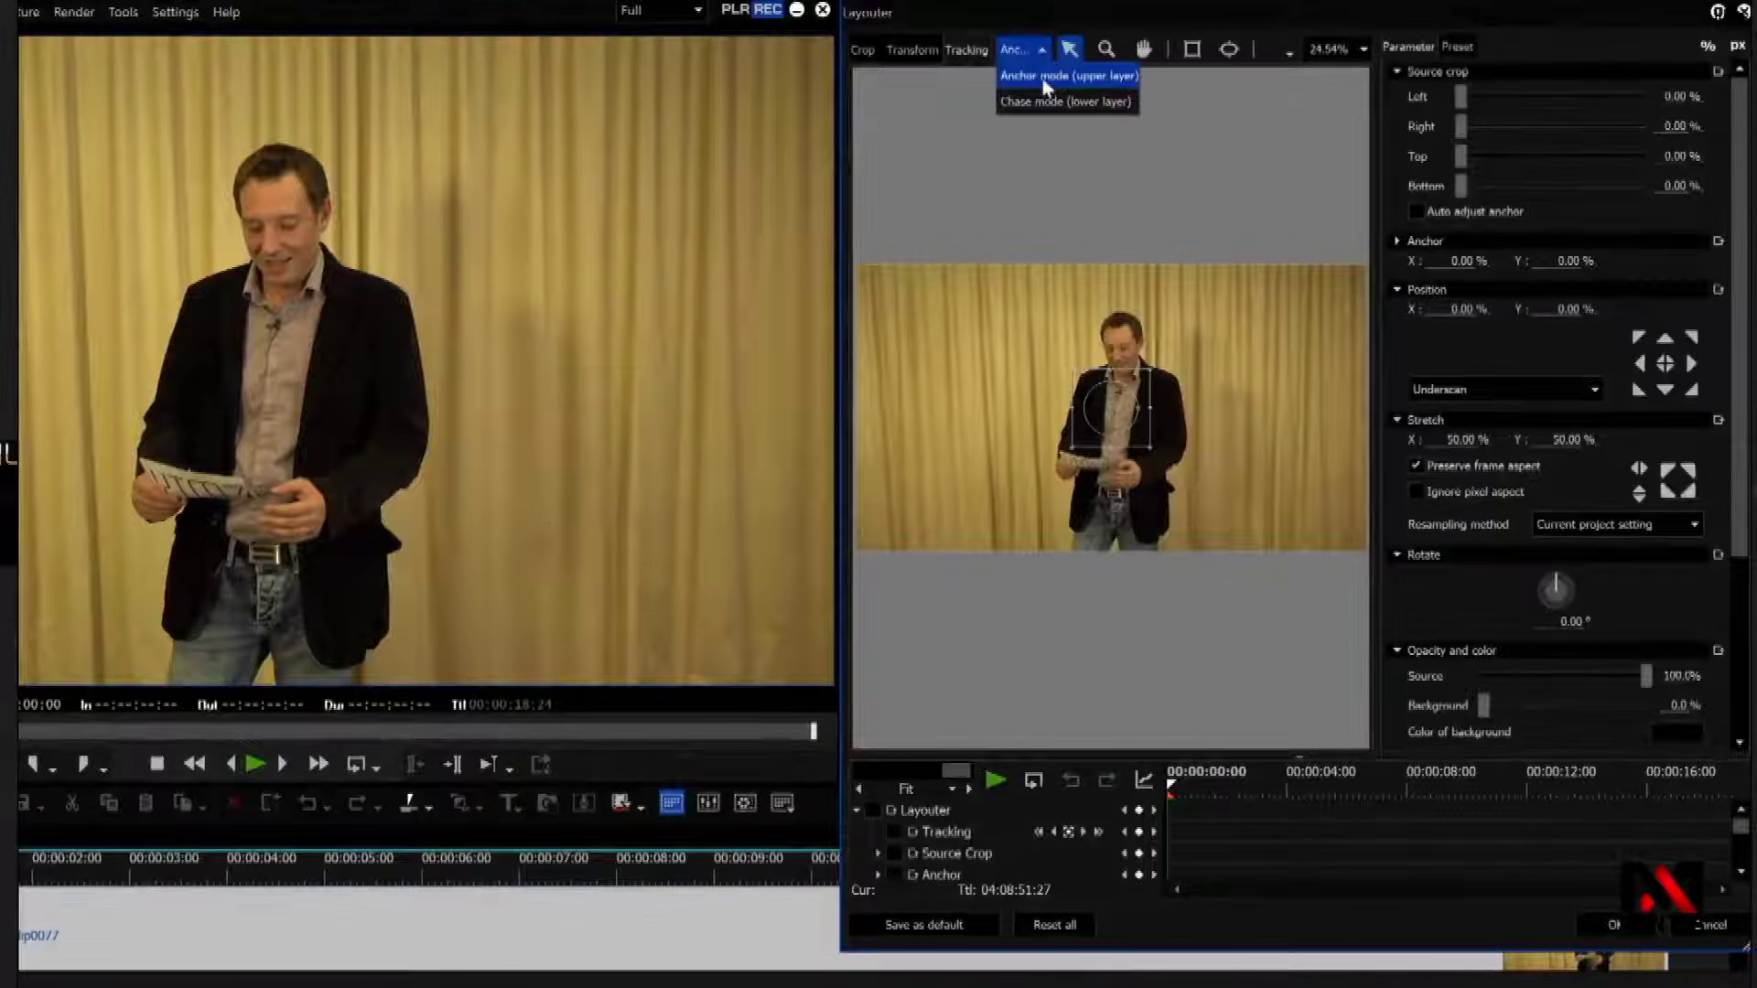
{"action": "left_click", "coordinate": [1044, 82]}
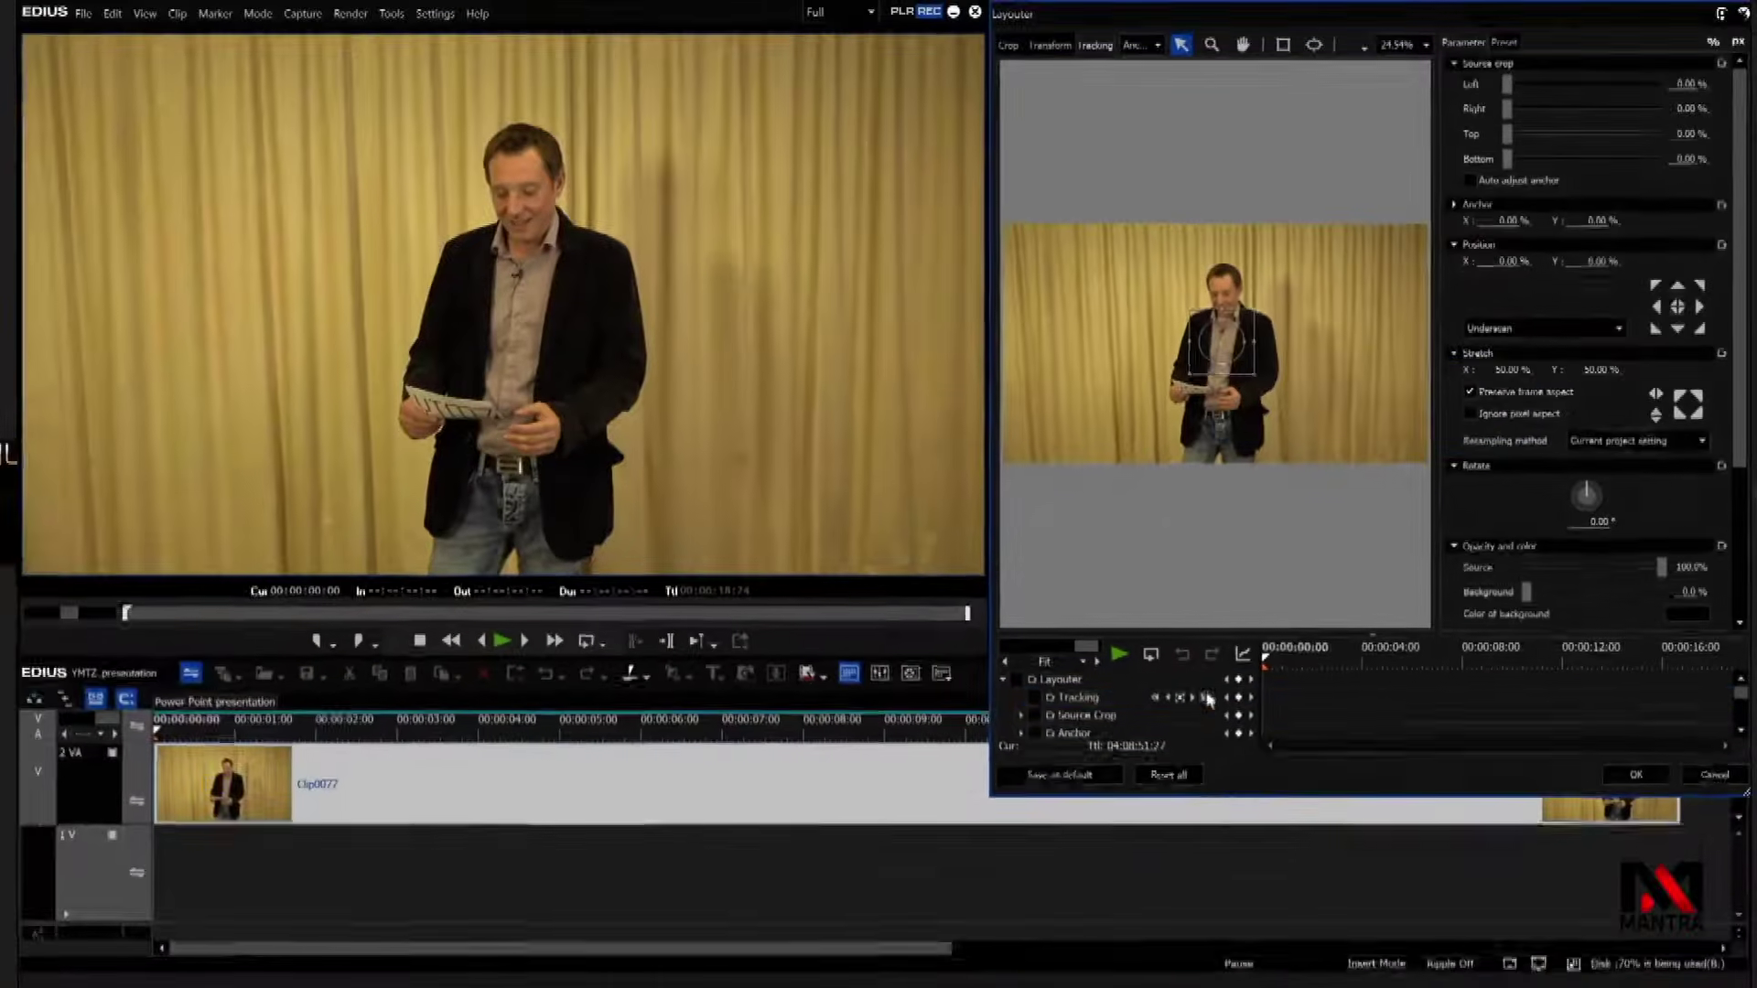
Track the presenter's upper body forward through the whole clip, apply the layout and play the result
{"action": "left_click", "coordinate": [1139, 780]}
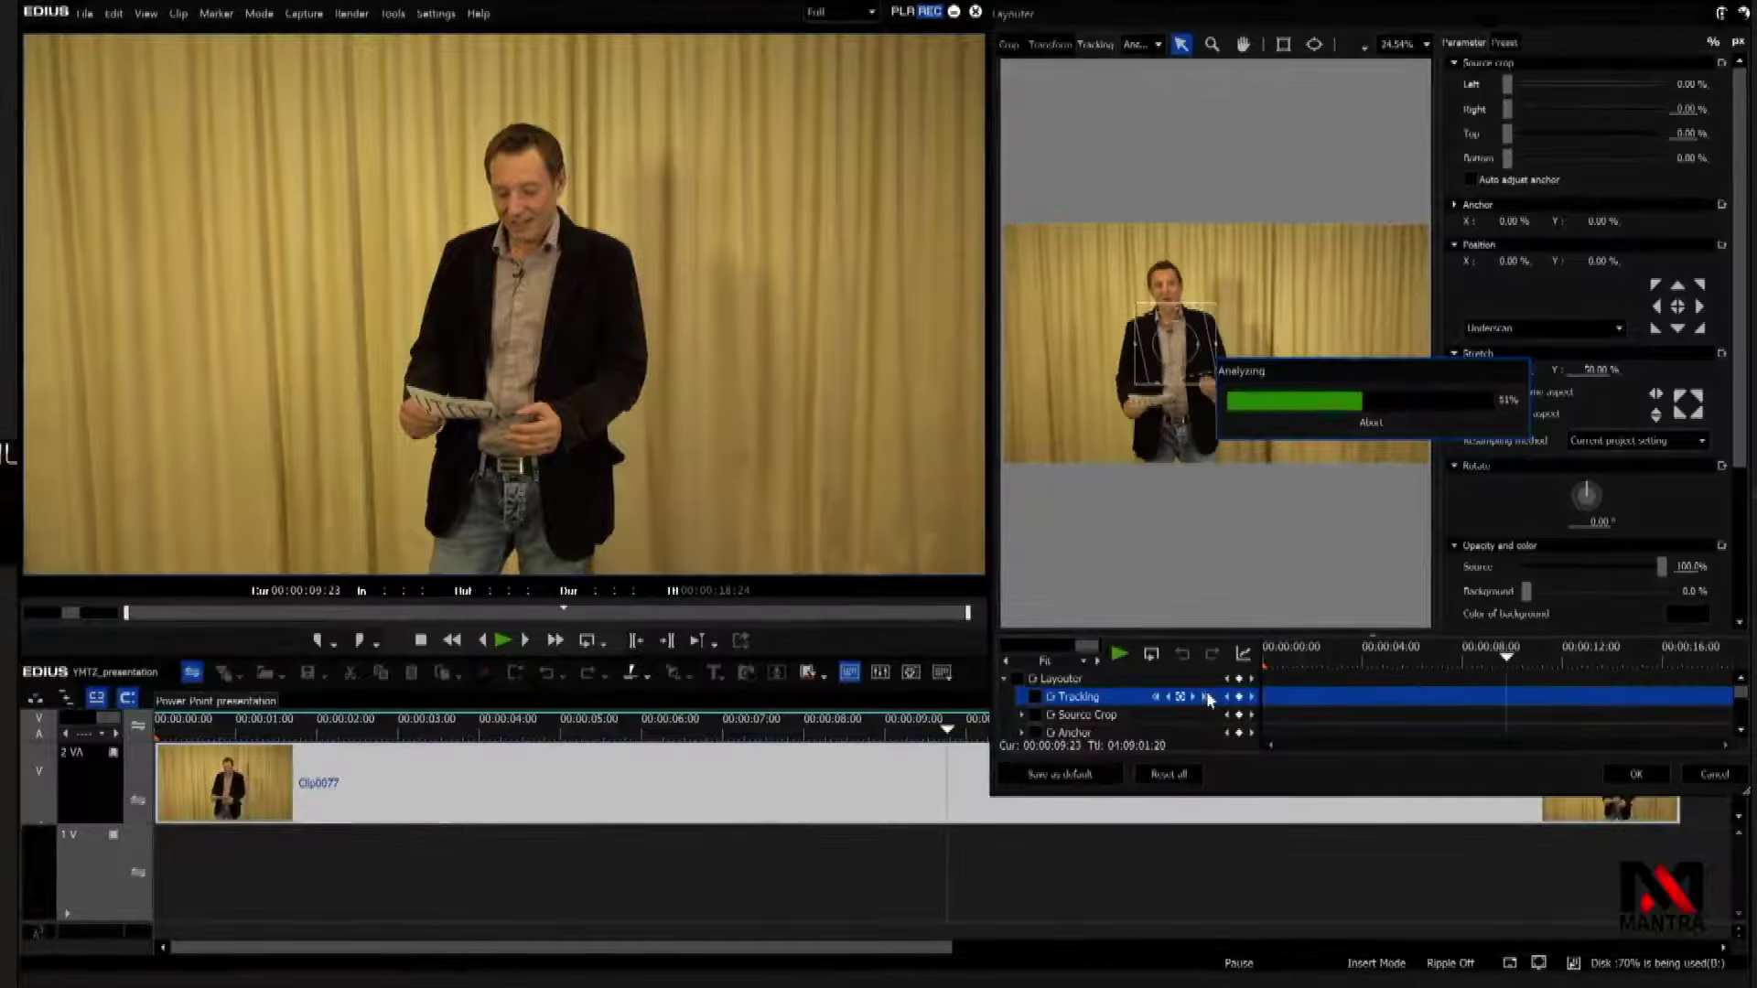
{"action": "left_click", "coordinate": [1635, 774]}
{"action": "key", "text": "space"}
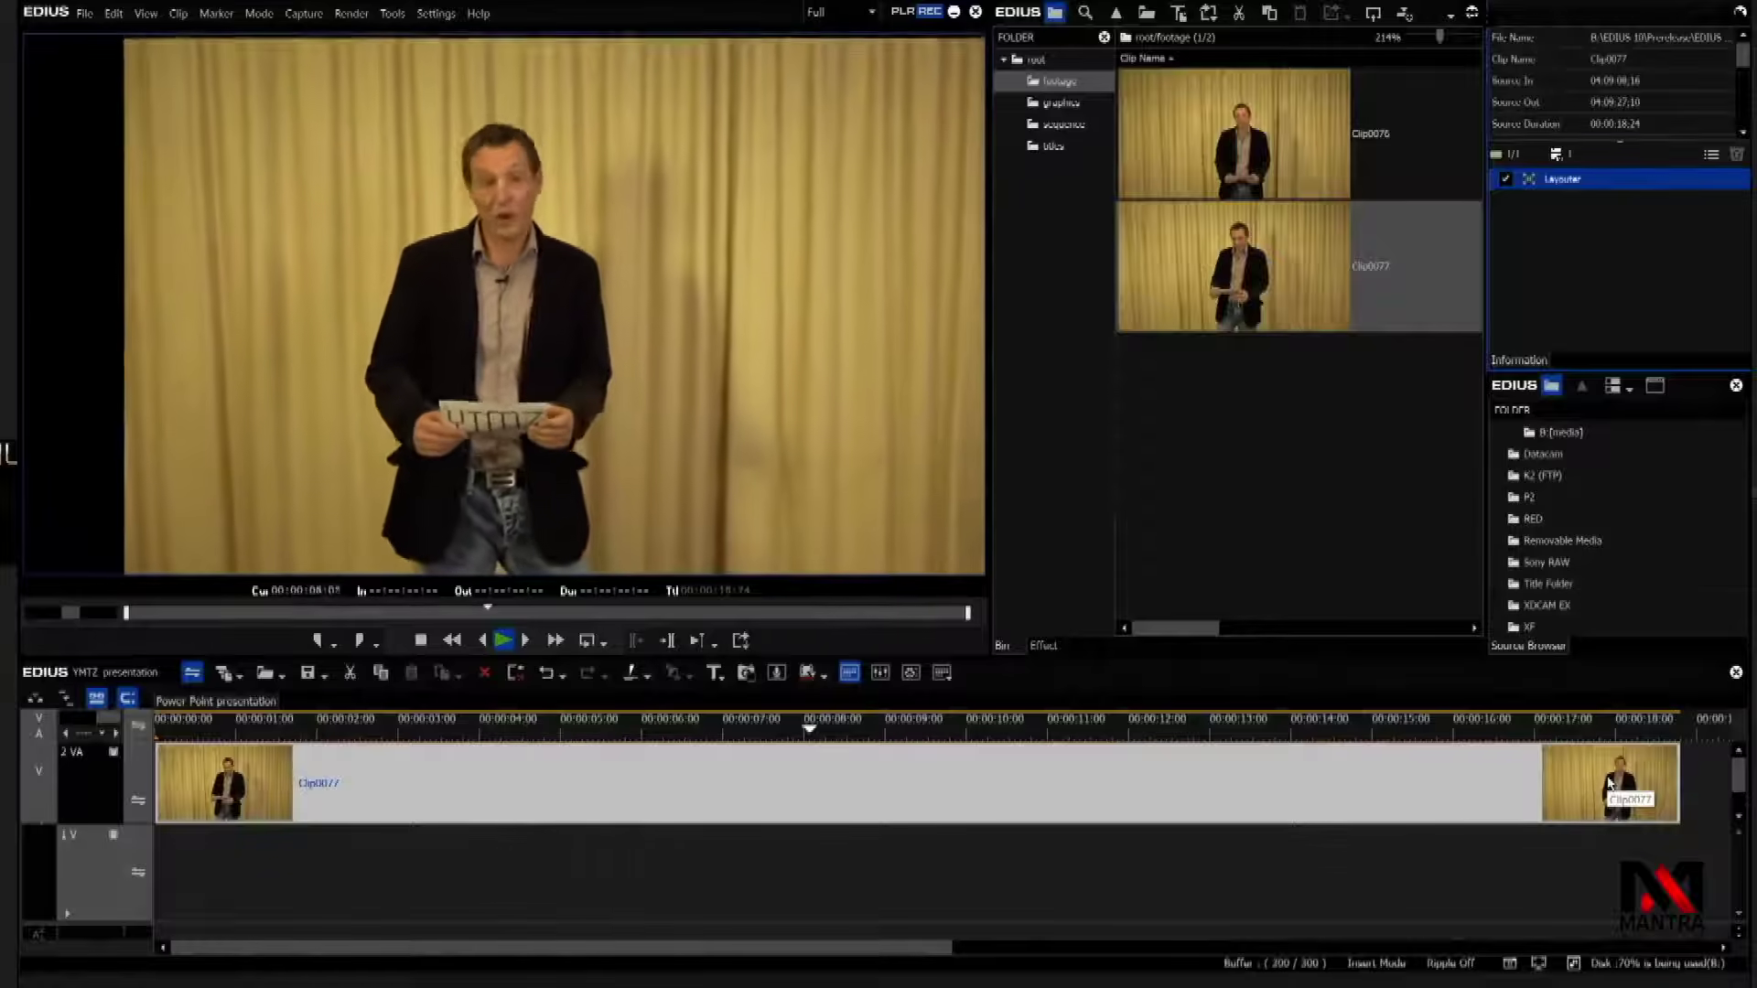
Increase the stretch of Clip0077 to 63% in the Layouter so the picture fills the frame, apply it and play the result
{"action": "key", "text": "F7"}
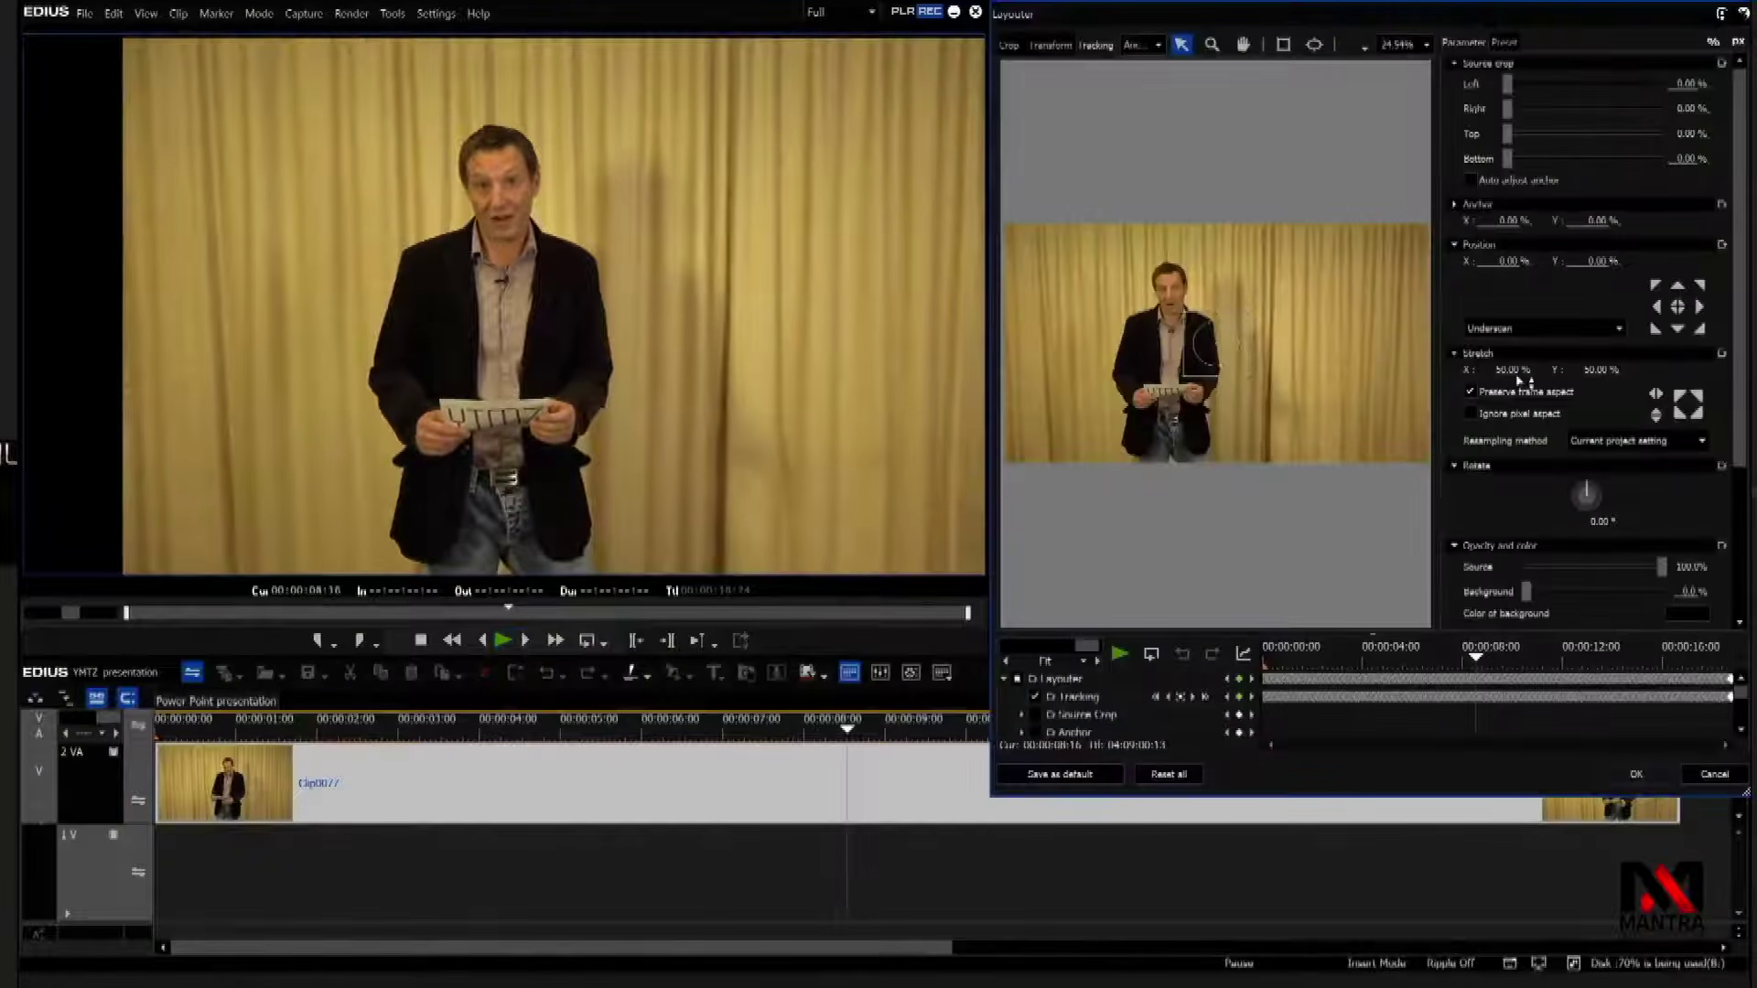
{"action": "left_click_drag", "start_coordinate": [1510, 372], "coordinate": [1501, 307]}
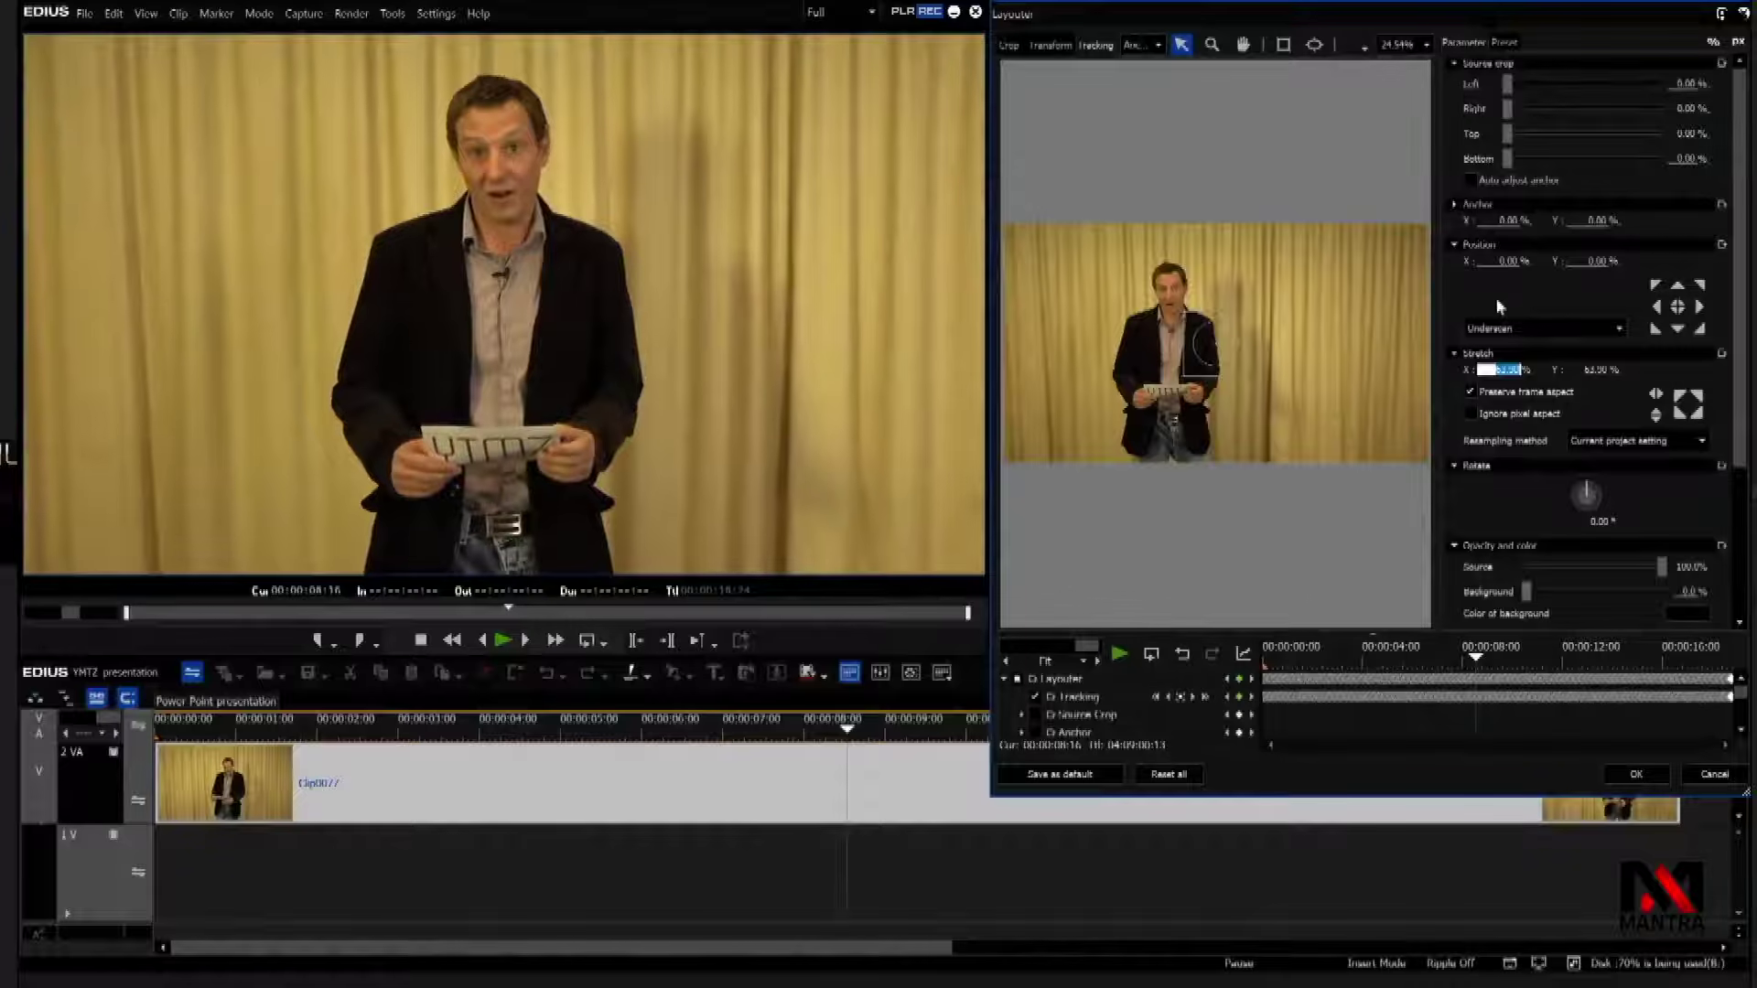
{"action": "left_click", "coordinate": [1634, 774]}
{"action": "key", "text": "space"}
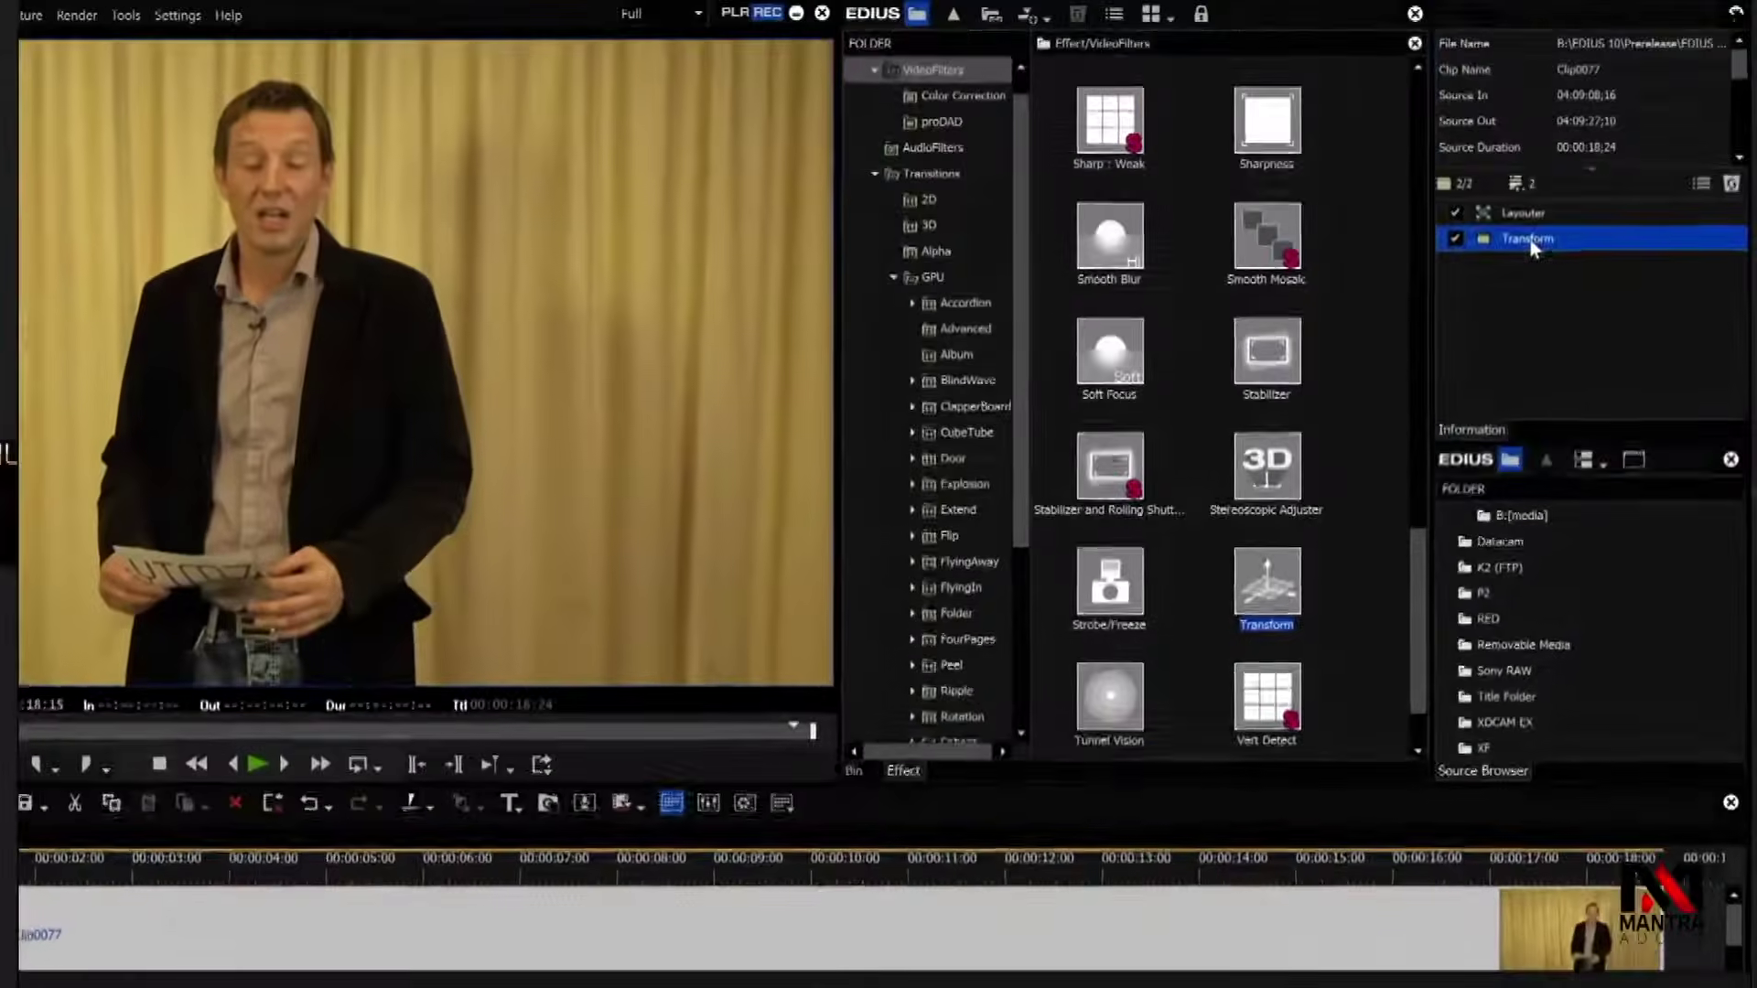
Open the Transform filter on Clip0077 and set its stretch to 60%
{"action": "double_click", "coordinate": [1531, 242]}
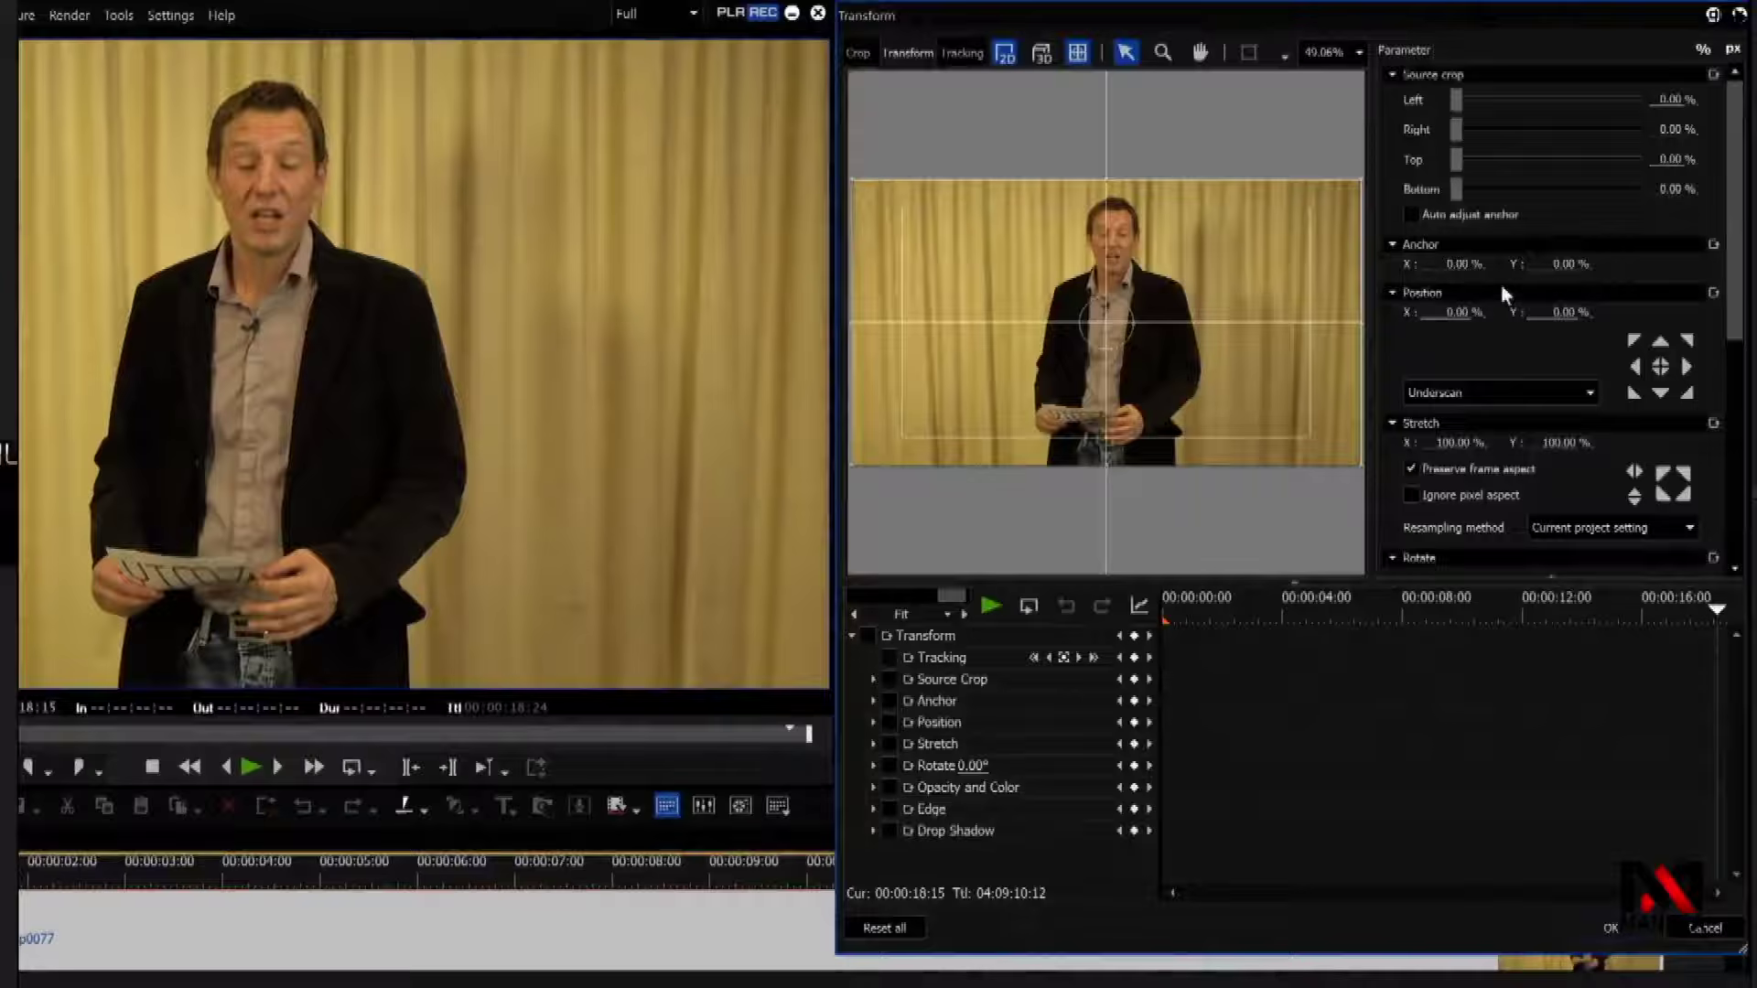
{"action": "double_click", "coordinate": [1457, 443]}
{"action": "type", "text": "60"}
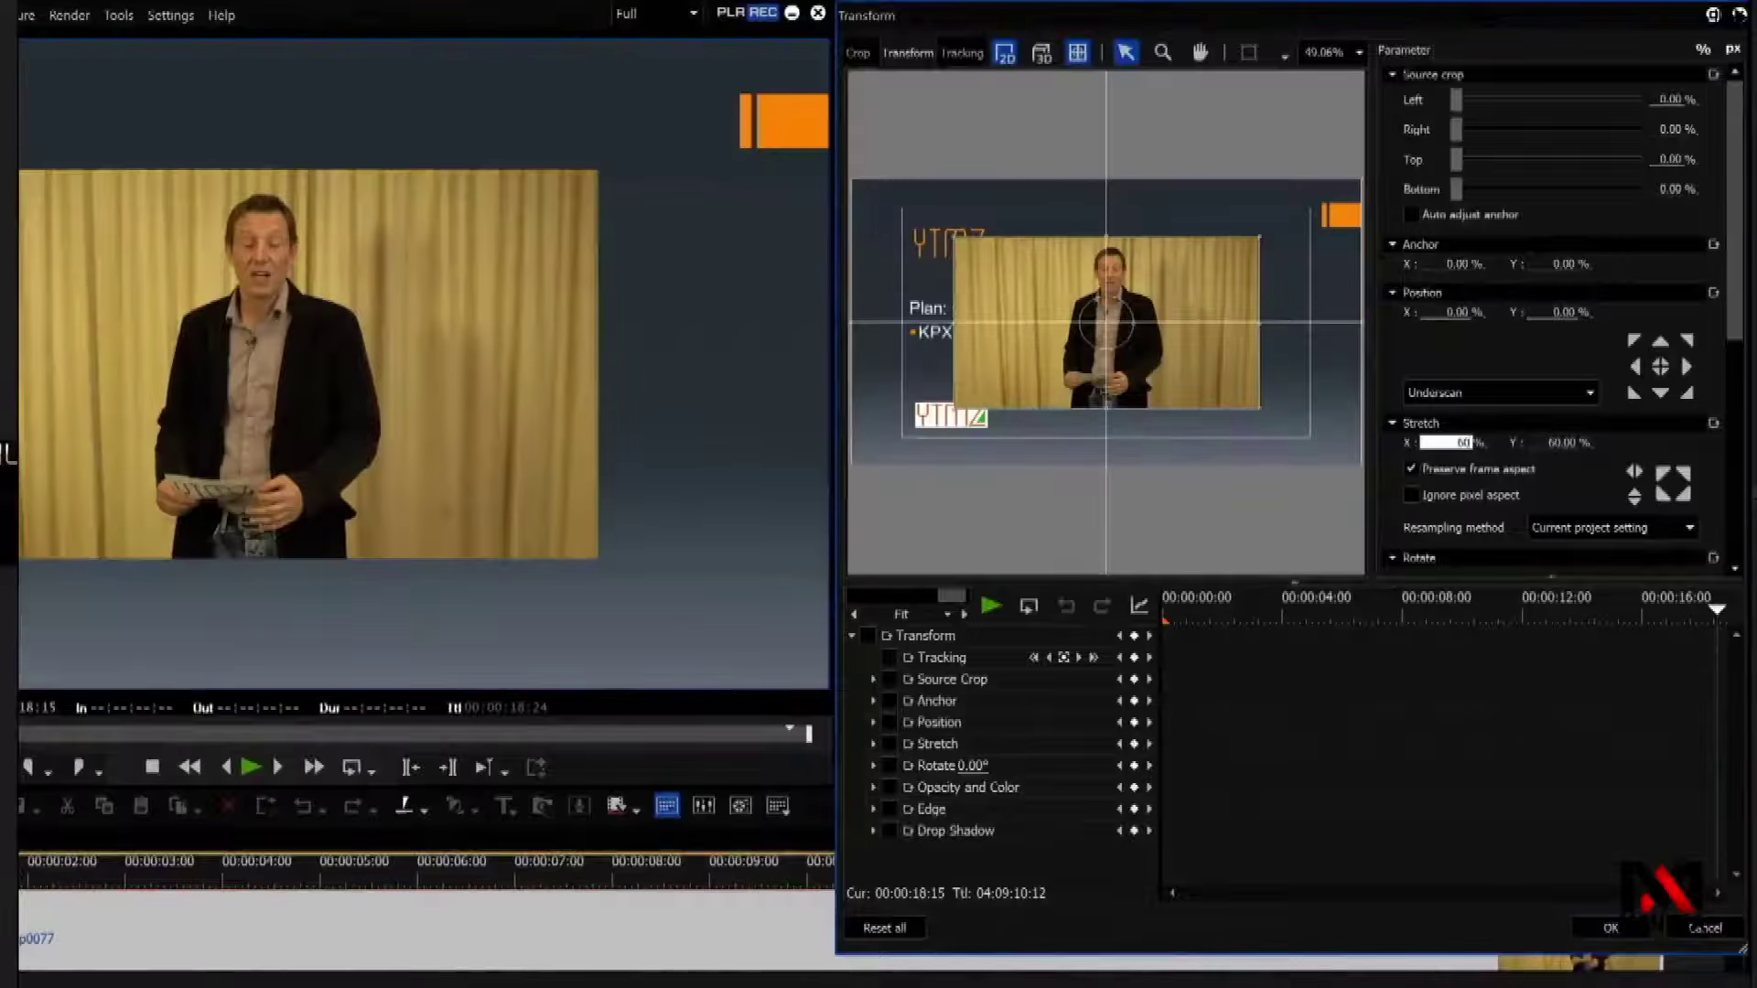
Crop the presenter clip to about 31% on its left side, 29% on its right side and 3% at its bottom
{"action": "left_click", "coordinate": [857, 54]}
{"action": "left_click_drag", "start_coordinate": [852, 338], "coordinate": [1009, 338]}
{"action": "left_click_drag", "start_coordinate": [1187, 468], "coordinate": [1188, 458]}
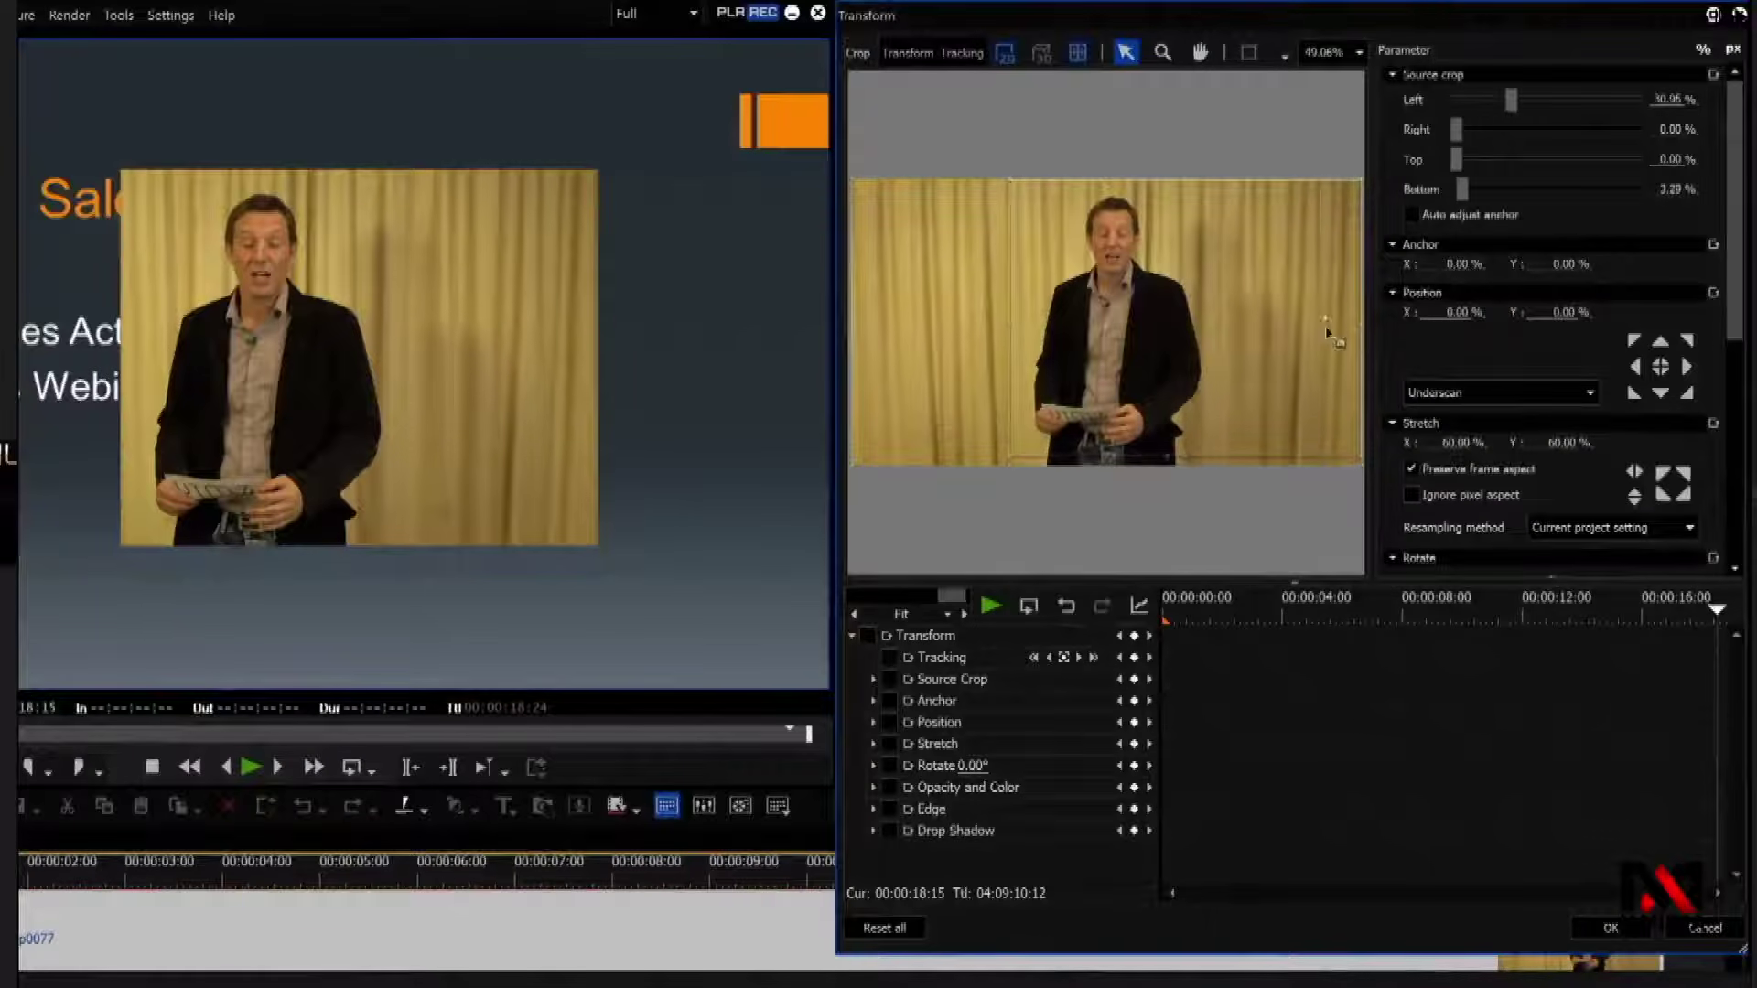
{"action": "left_click_drag", "start_coordinate": [1212, 353], "coordinate": [1212, 353]}
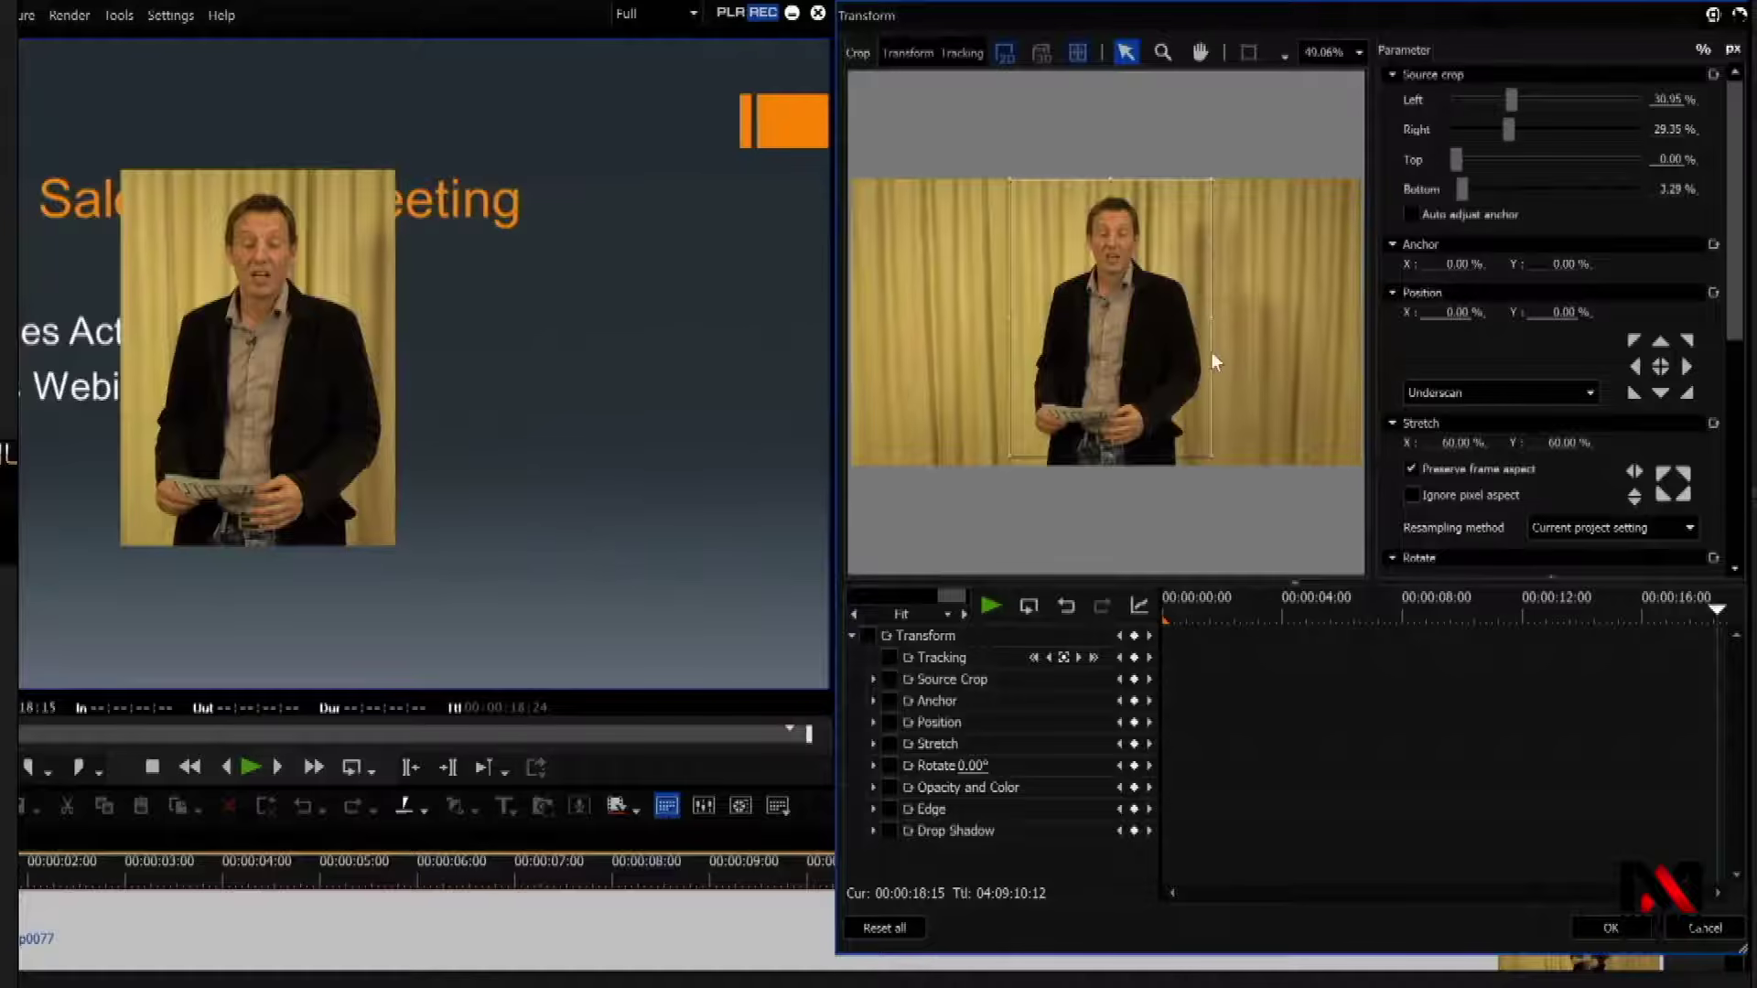
Scale the cropped presenter to about 50% and position it at about X 29%, Y 15%, beside the slide text
{"action": "left_click", "coordinate": [914, 55]}
{"action": "left_click_drag", "start_coordinate": [1167, 247], "coordinate": [1294, 309]}
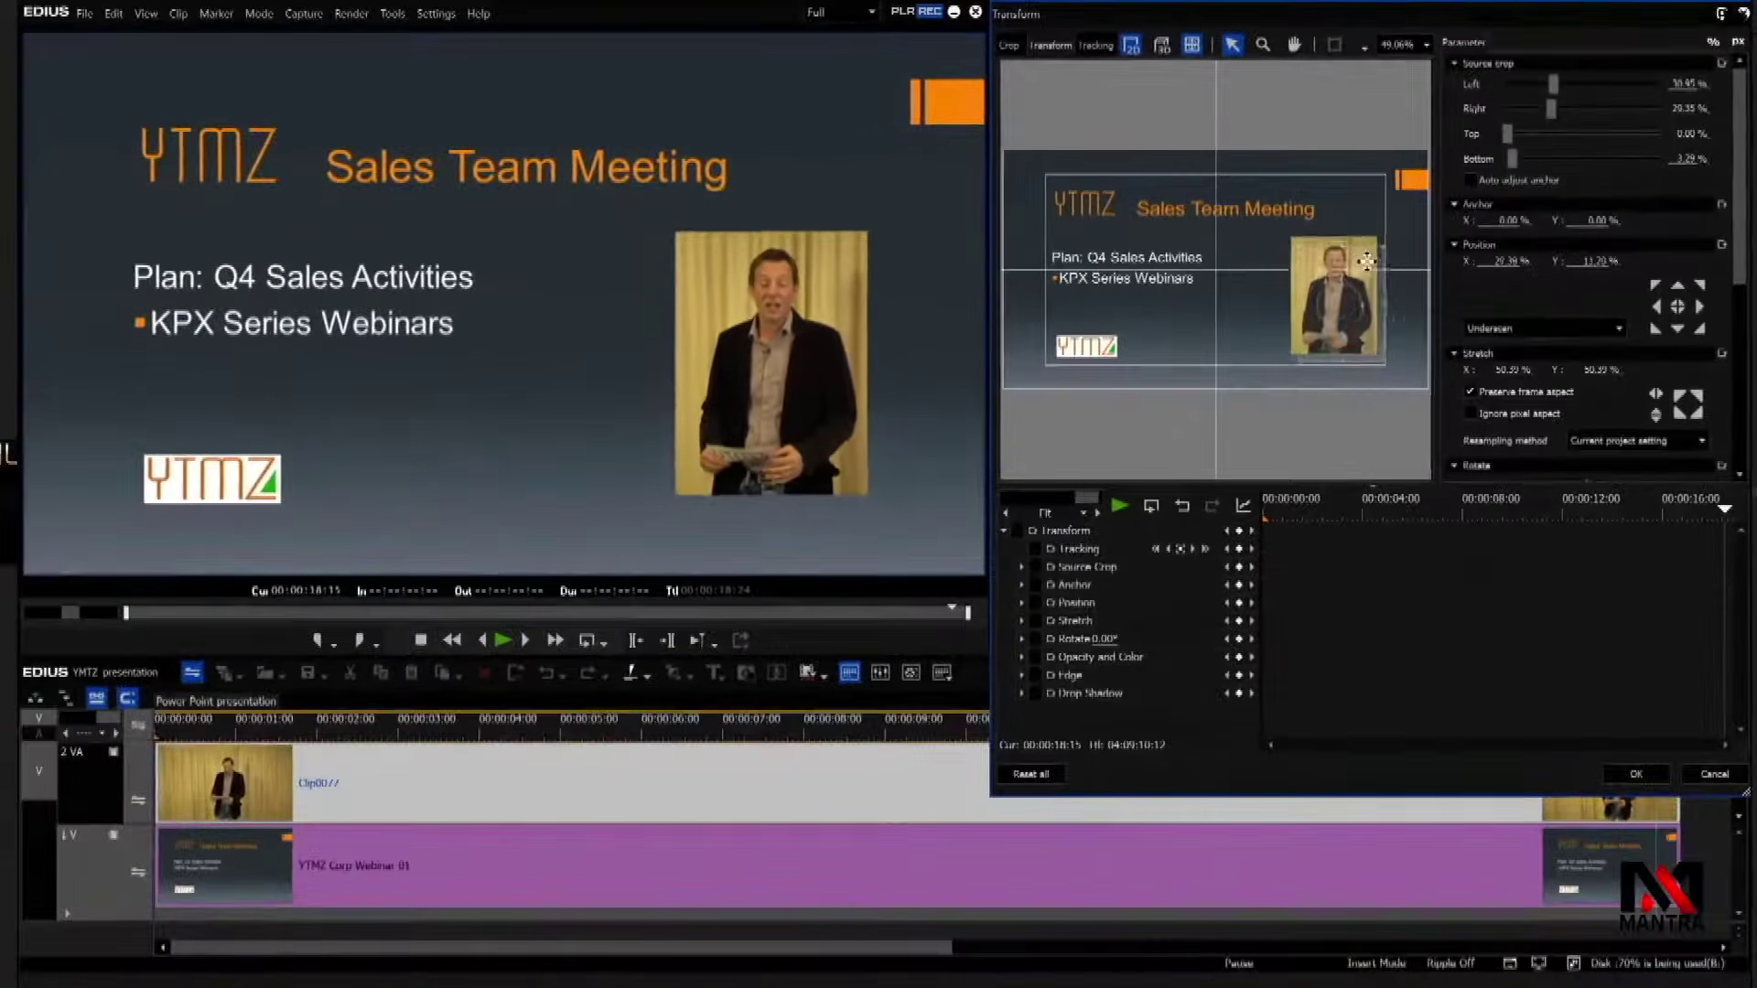
{"action": "left_click_drag", "start_coordinate": [1367, 262], "coordinate": [1376, 271]}
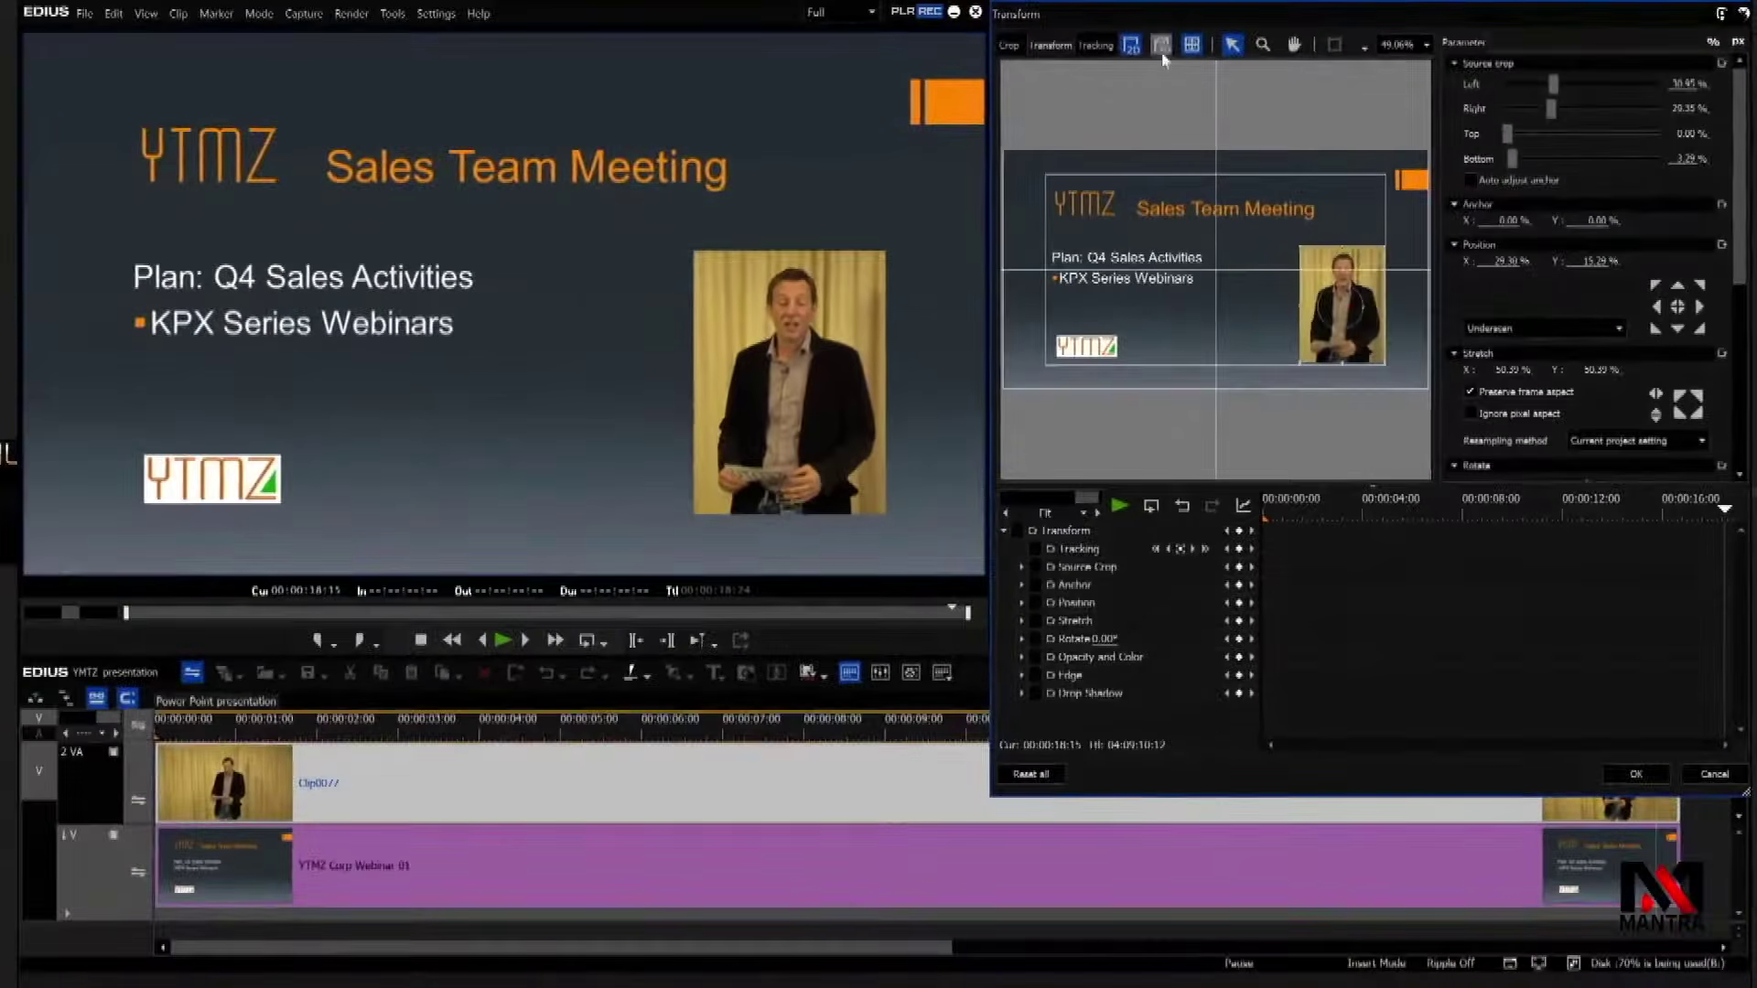
Switch the presenter's transform to 3D mode and rotate it about 16° around the Y axis
{"action": "left_click", "coordinate": [1022, 639]}
{"action": "scroll", "coordinate": [1732, 376], "scroll_direction": "down", "scroll_amount": 4}
{"action": "scroll", "coordinate": [1733, 375], "scroll_direction": "down", "scroll_amount": 2}
{"action": "left_click_drag", "start_coordinate": [1590, 113], "coordinate": [1595, 46]}
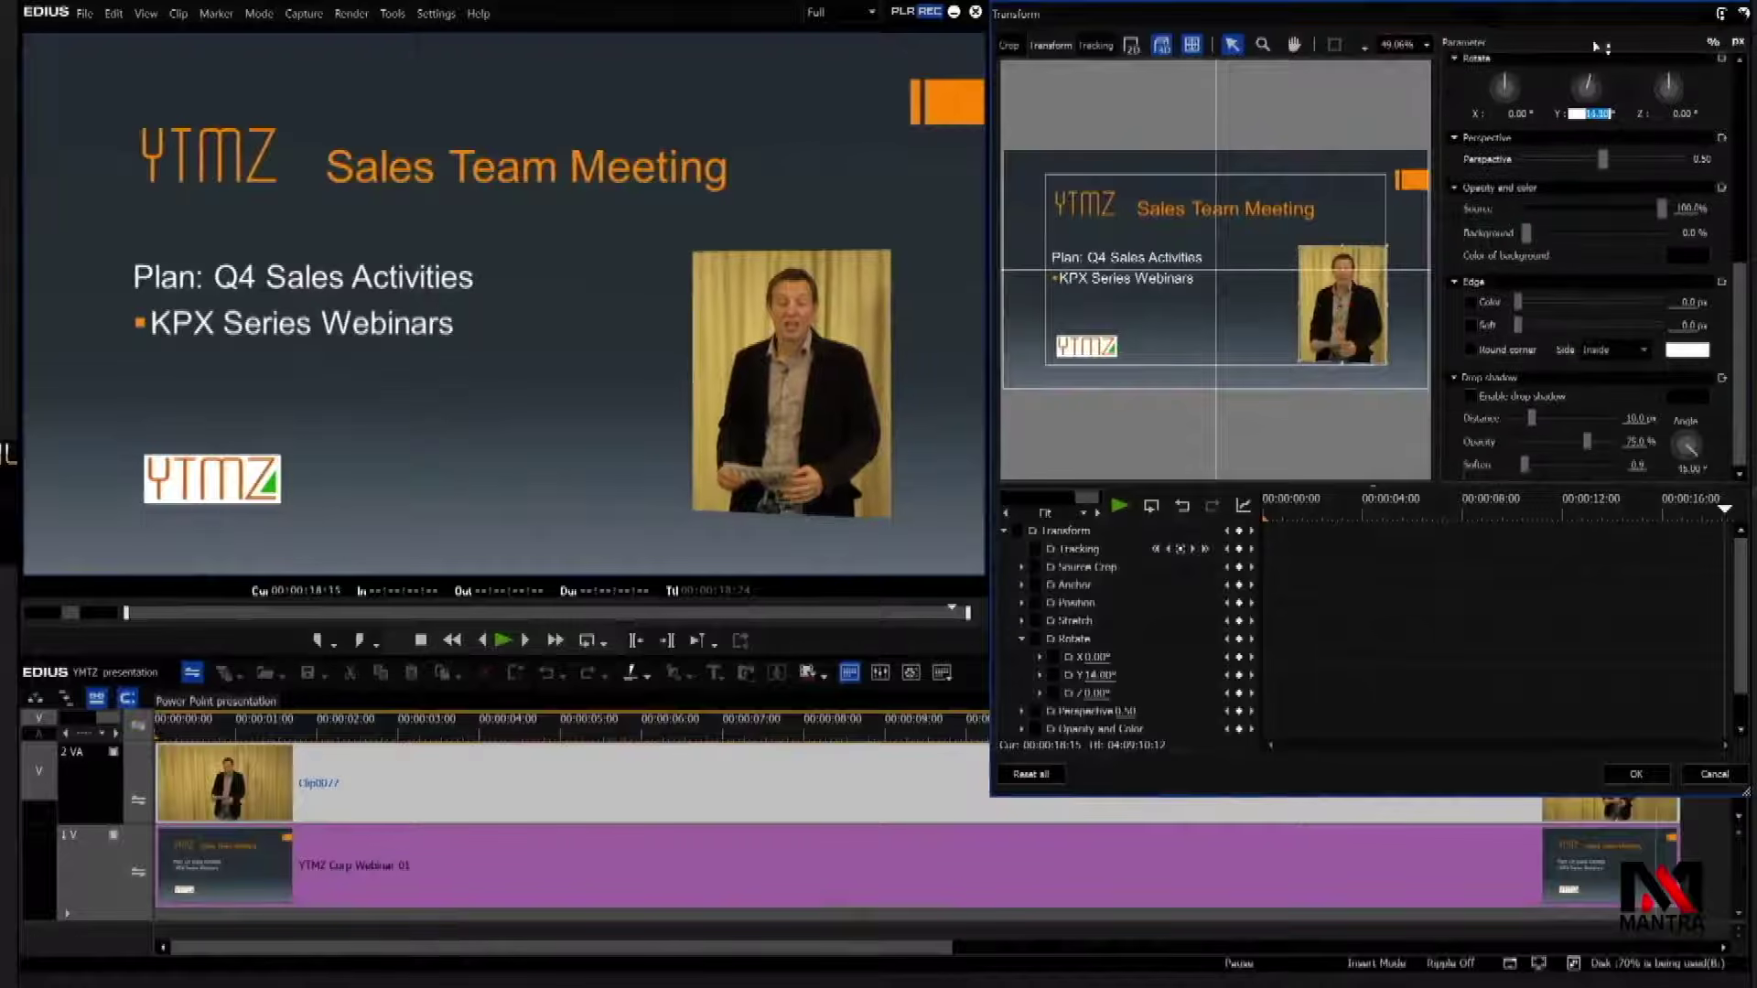
Add an outside edge of about 6.4 px to the presenter picture, coloured with the orange sampled from the slide's bullet
{"action": "left_click_drag", "start_coordinate": [1518, 302], "coordinate": [1535, 302]}
{"action": "left_click", "coordinate": [1687, 350]}
{"action": "left_click_drag", "start_coordinate": [1450, 249], "coordinate": [140, 324]}
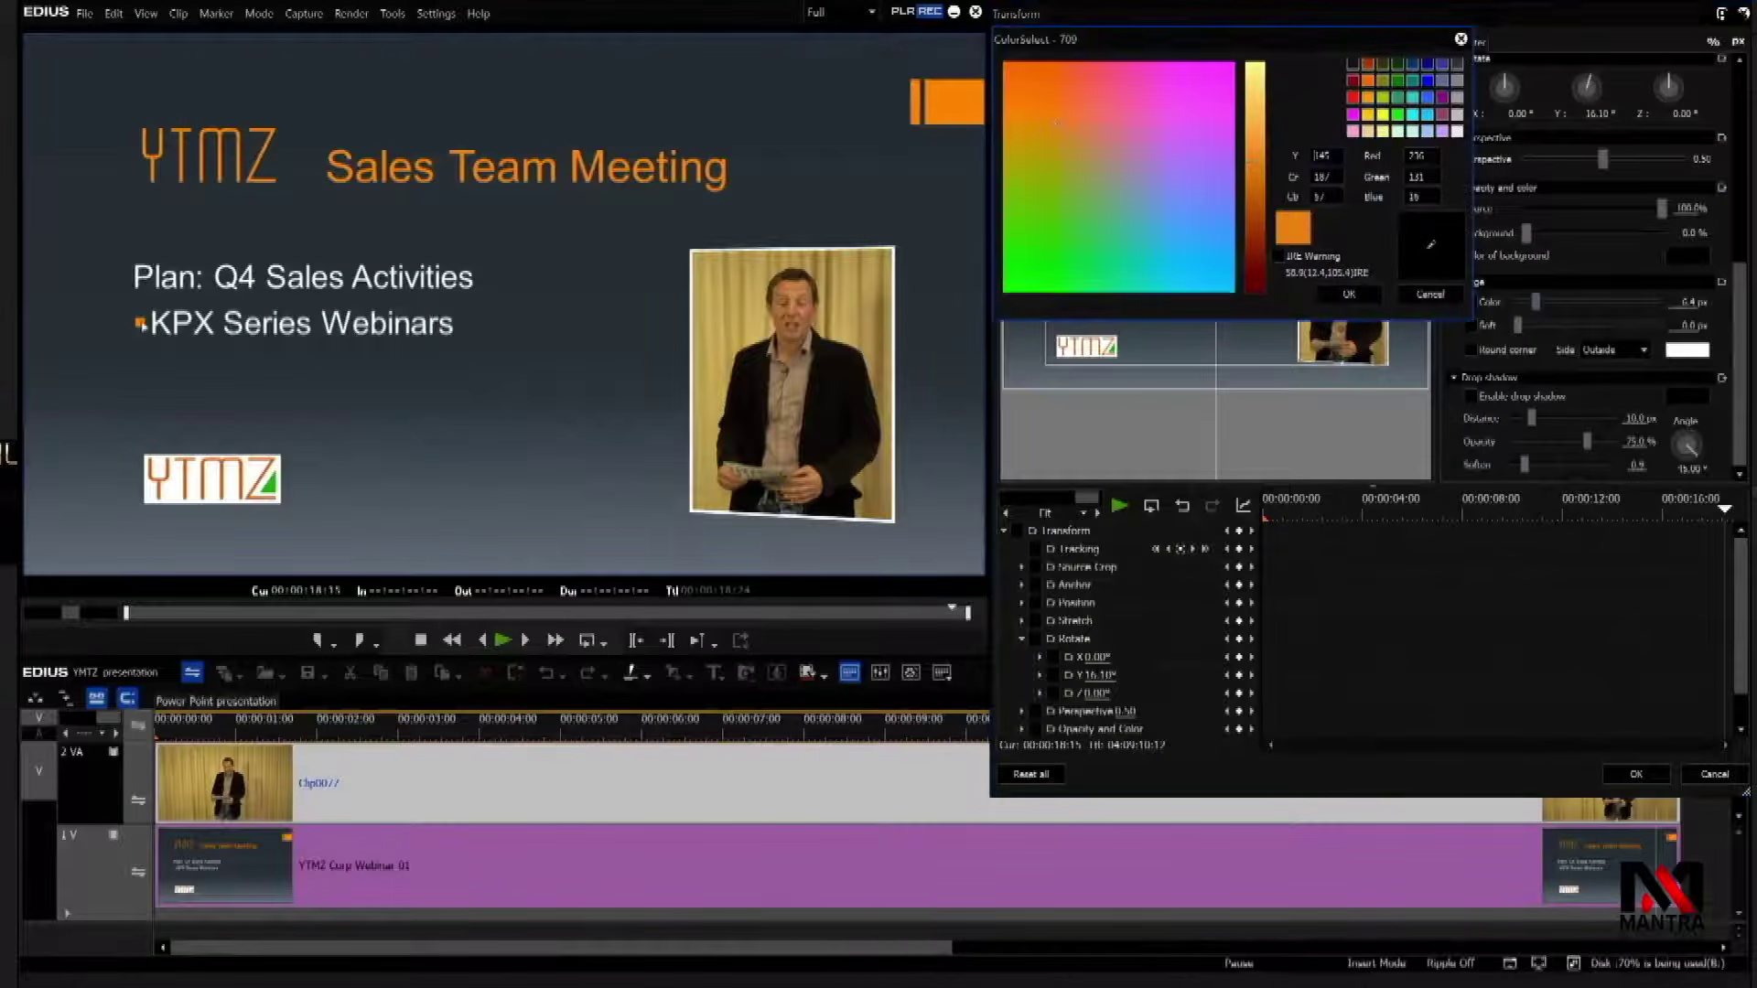
{"action": "left_click", "coordinate": [1349, 295]}
Enable a drop shadow at a distance of about 22 px, apply the Transform settings and play back from 00:00:07:16
{"action": "left_click", "coordinate": [1471, 396]}
{"action": "left_click_drag", "start_coordinate": [1532, 418], "coordinate": [1542, 421]}
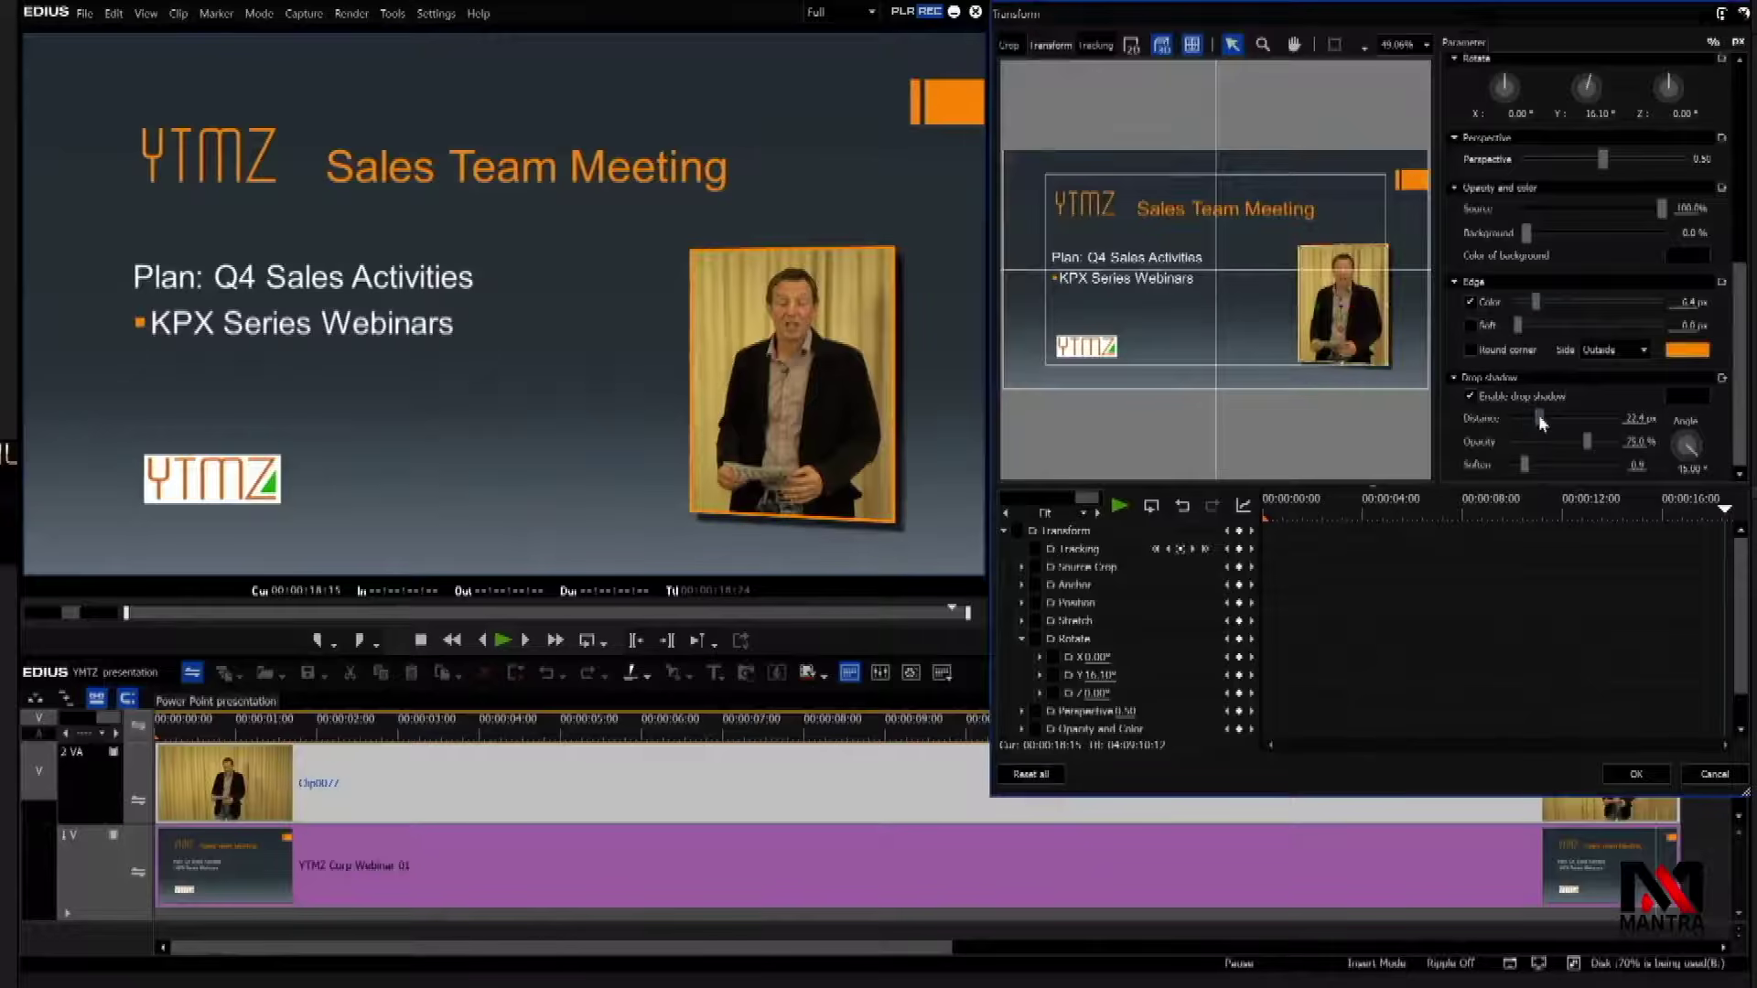
{"action": "left_click", "coordinate": [1635, 776]}
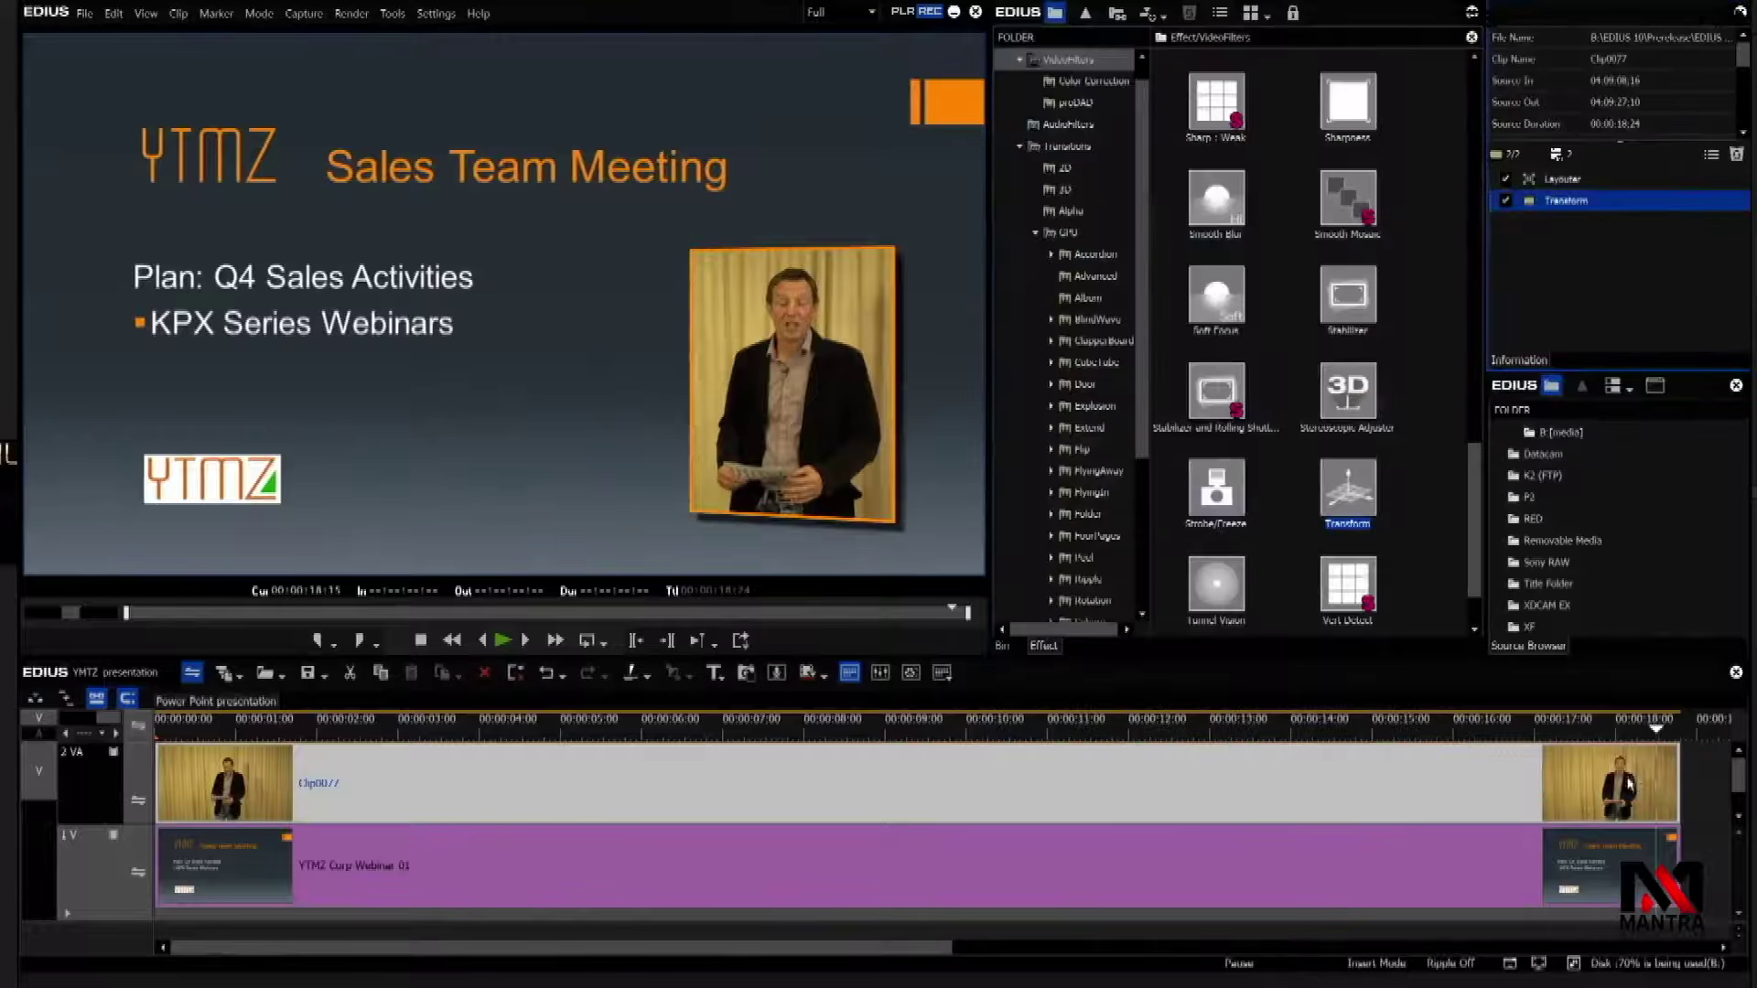
{"action": "left_click", "coordinate": [767, 730]}
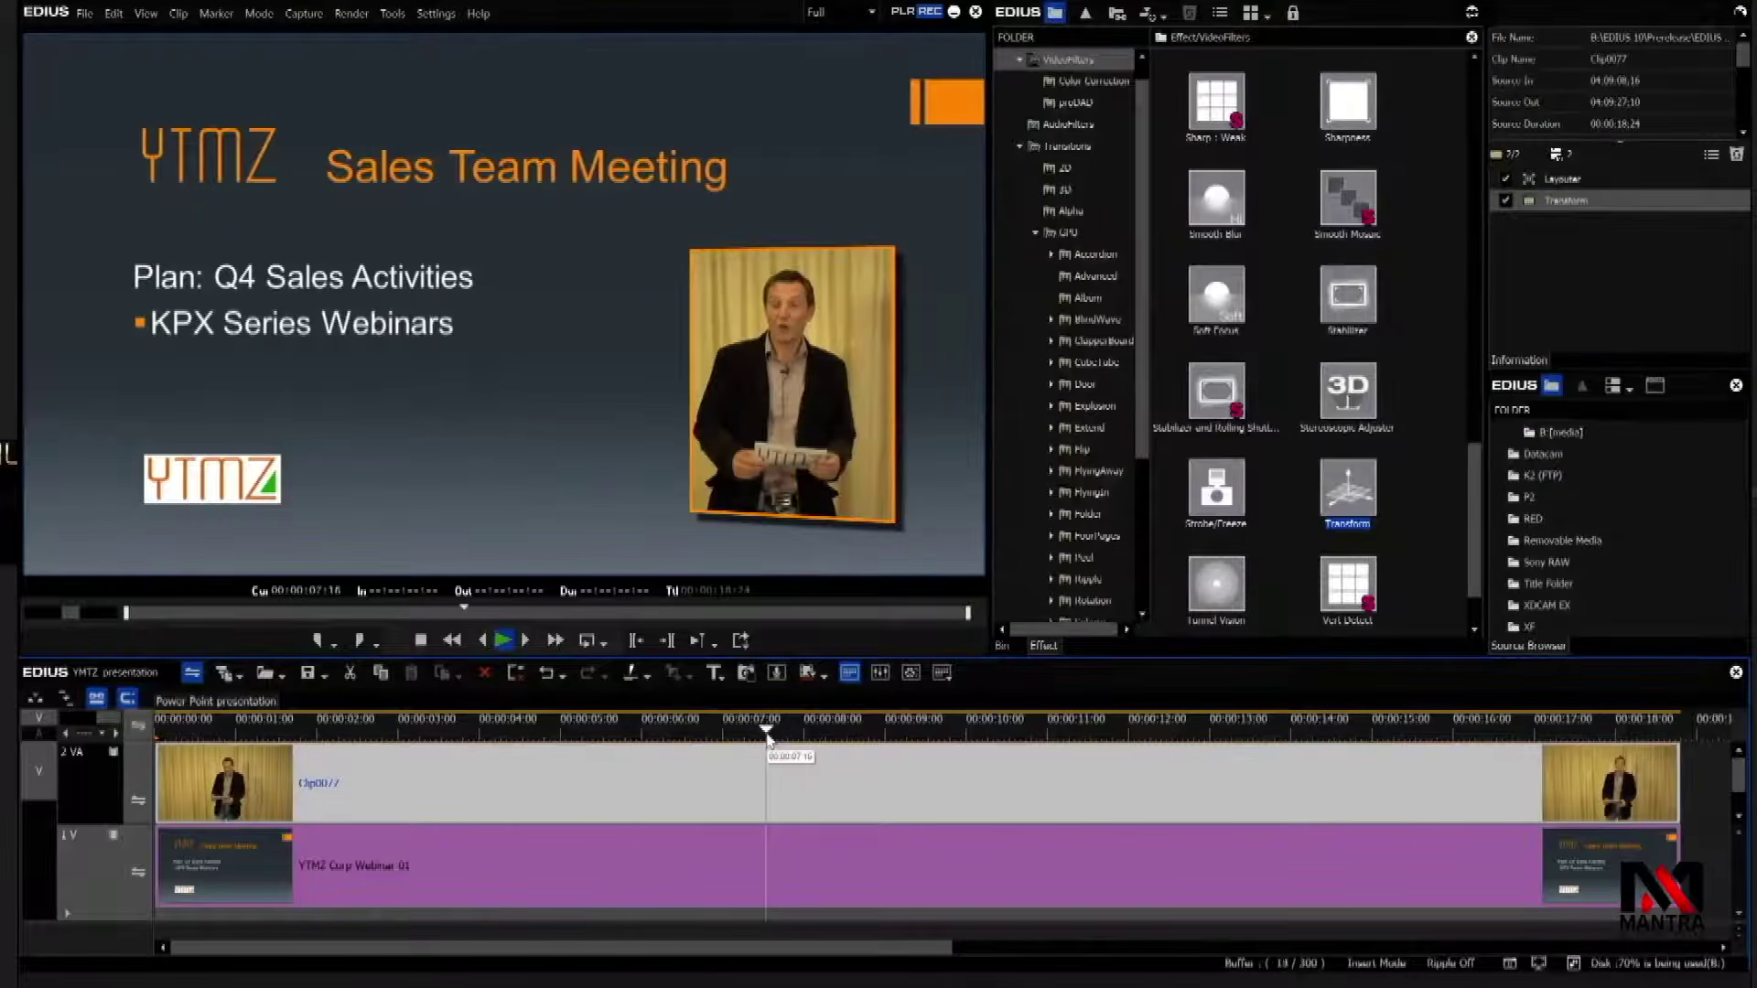